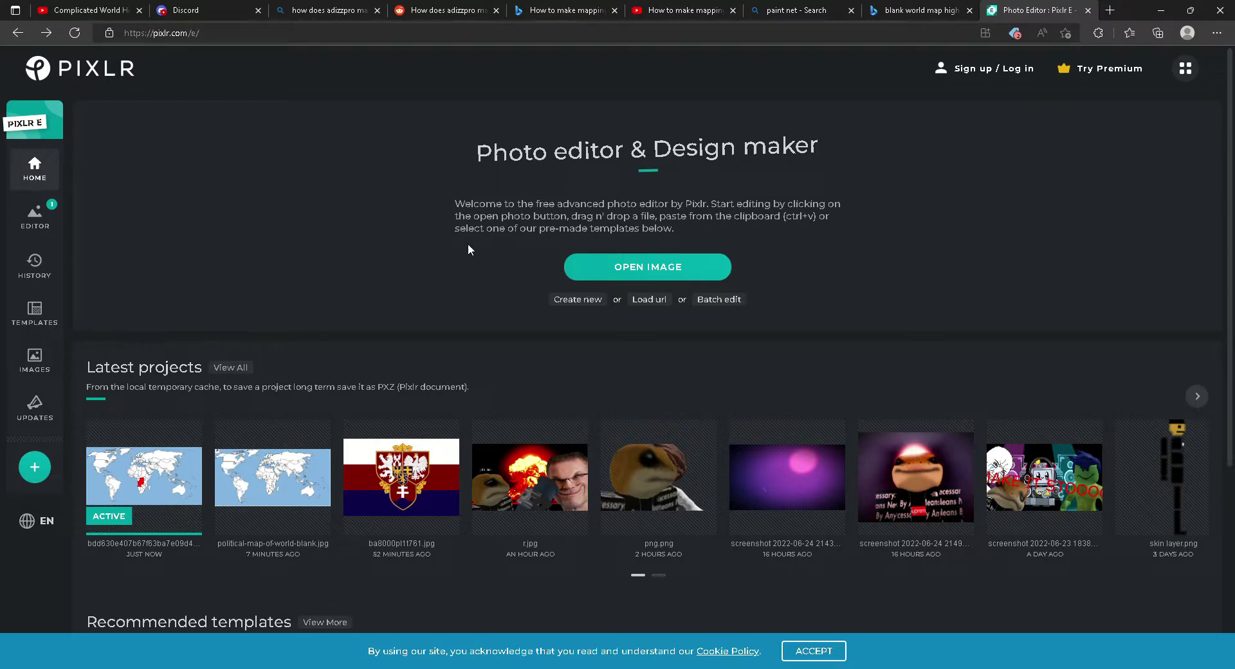
Leave the Pixlr start page and switch to the Bing tab showing the blank world map
{"action": "left_click", "coordinate": [670, 278]}
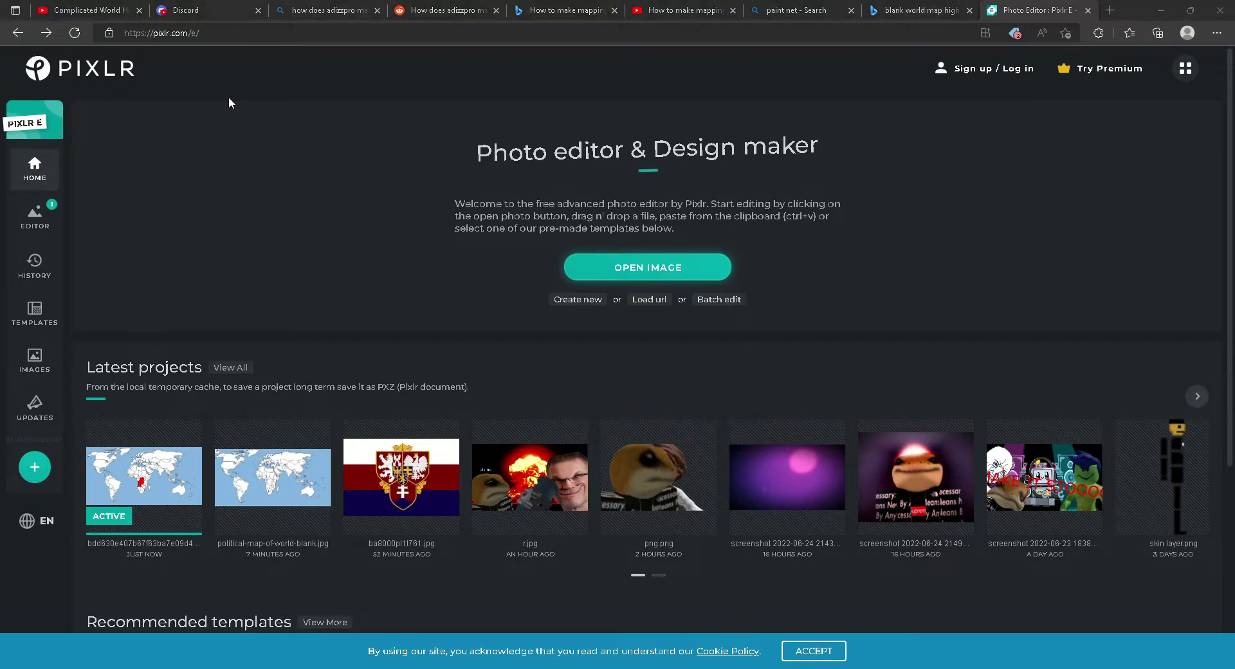
{"action": "left_click", "coordinate": [898, 7]}
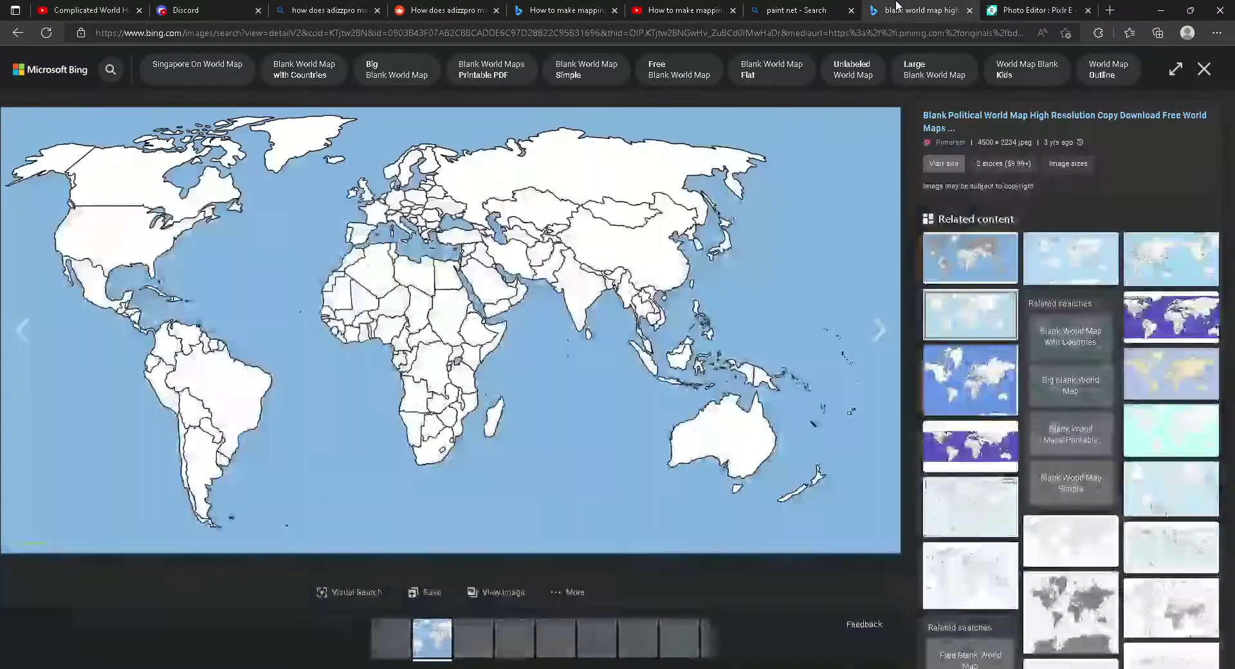
Reopen the Blank Political World Map result in Bing, then return to the Pixlr Photo Editor tab
{"action": "left_click", "coordinate": [8, 31]}
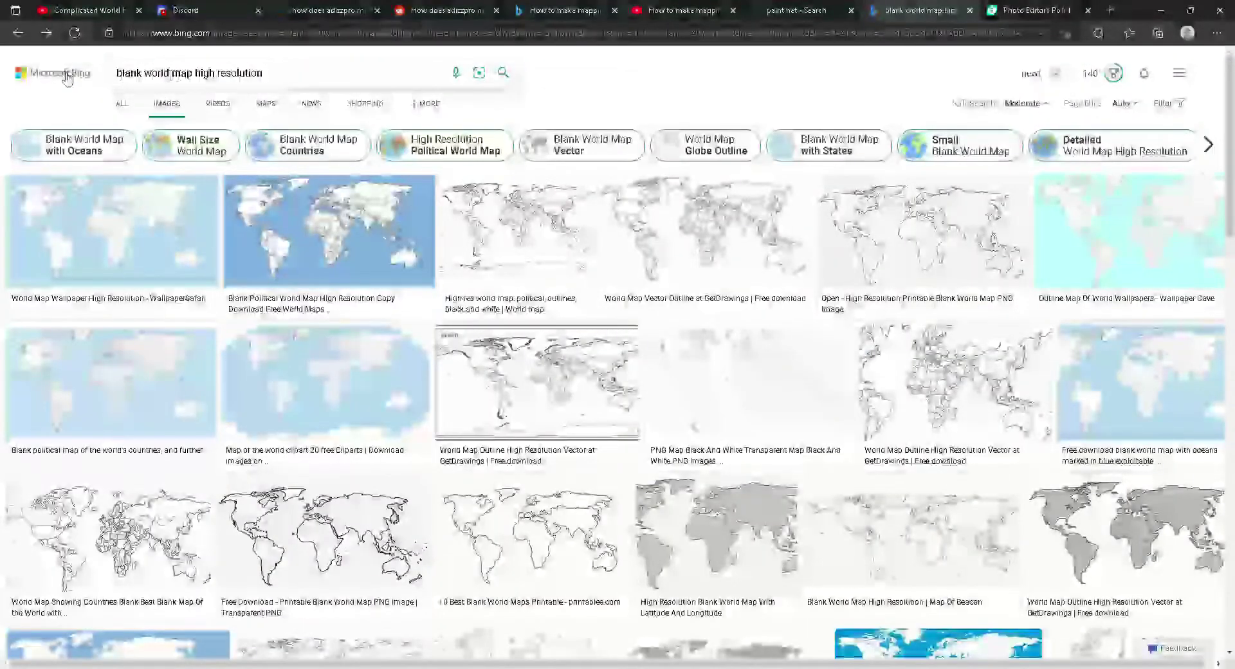
{"action": "left_click", "coordinate": [259, 233]}
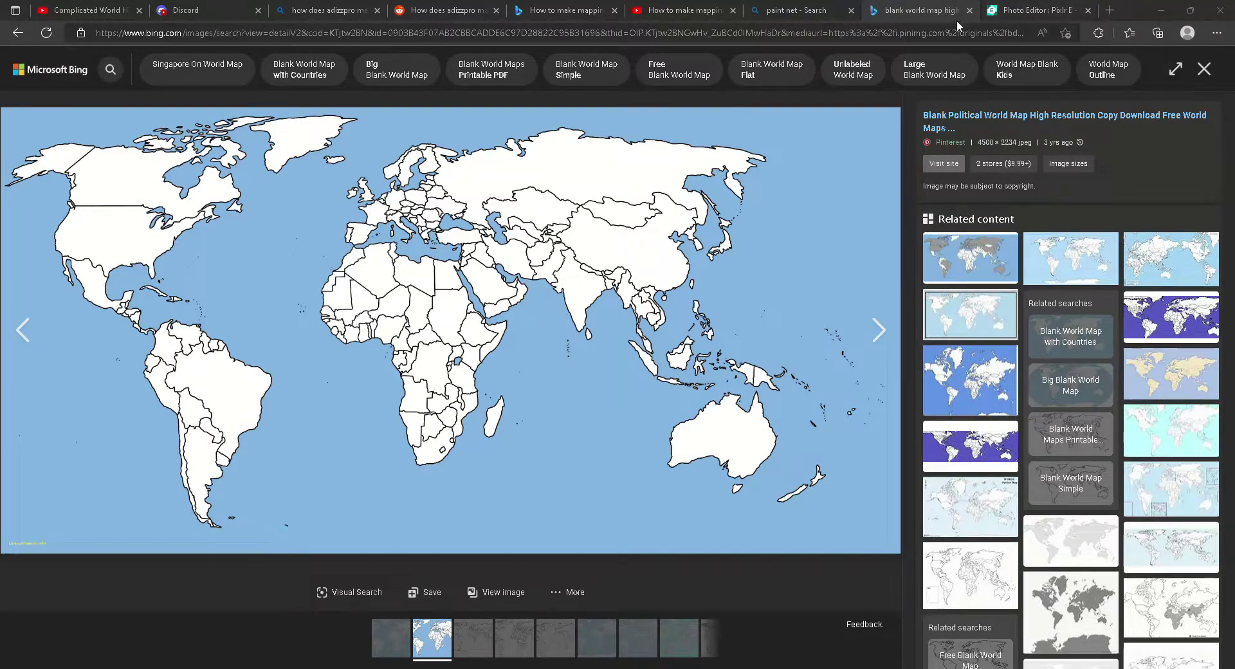
{"action": "left_click", "coordinate": [992, 7]}
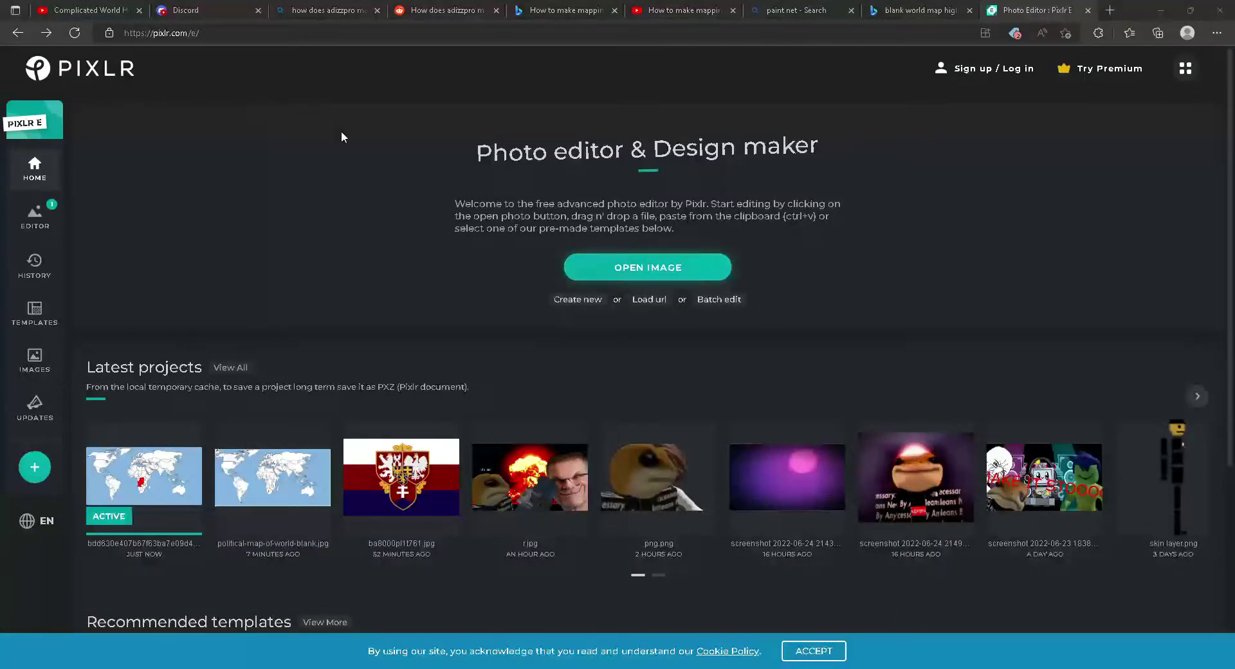
Paste the world map as a new Ultra HD 3840 × 1906 image and zoom in
{"action": "key", "text": "ctrl+v"}
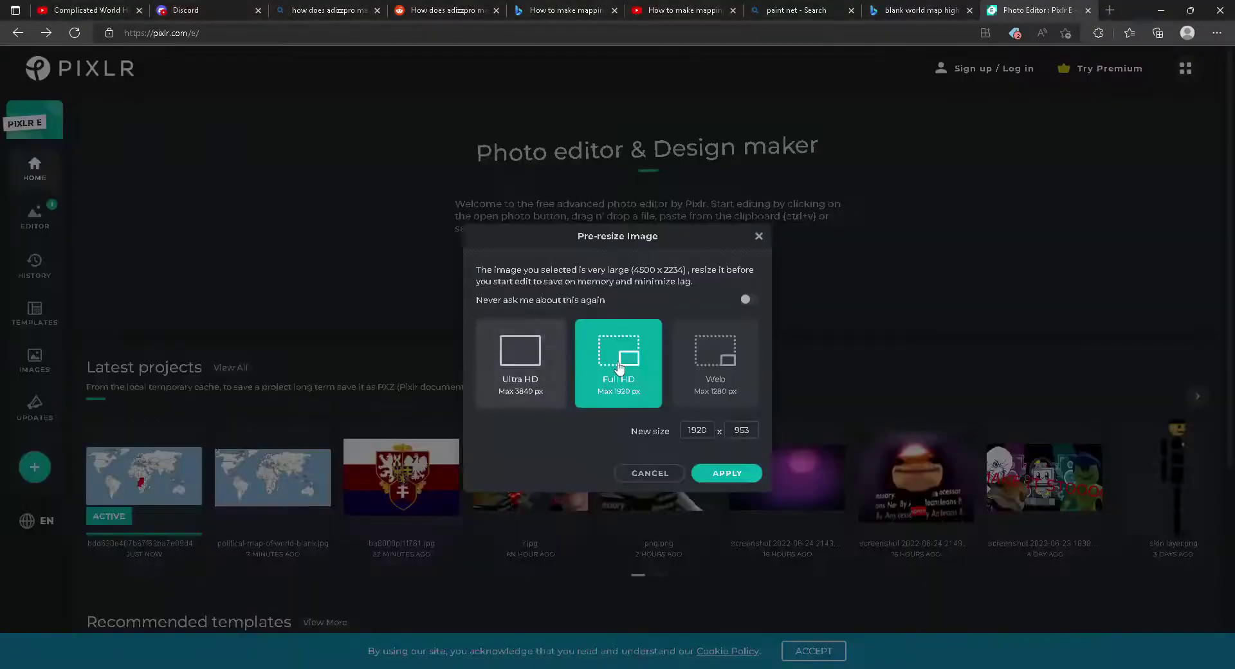
{"action": "left_click", "coordinate": [546, 364]}
{"action": "left_click", "coordinate": [729, 477]}
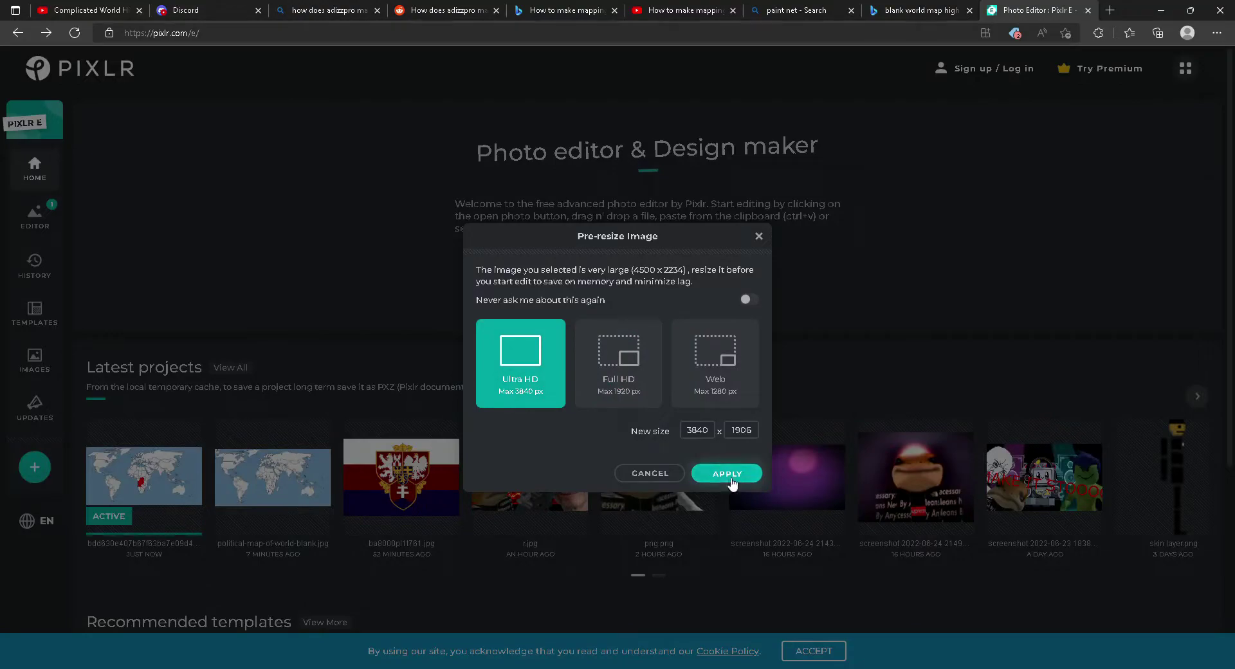
{"action": "scroll", "coordinate": [463, 386], "scroll_direction": "up", "scroll_amount": 3}
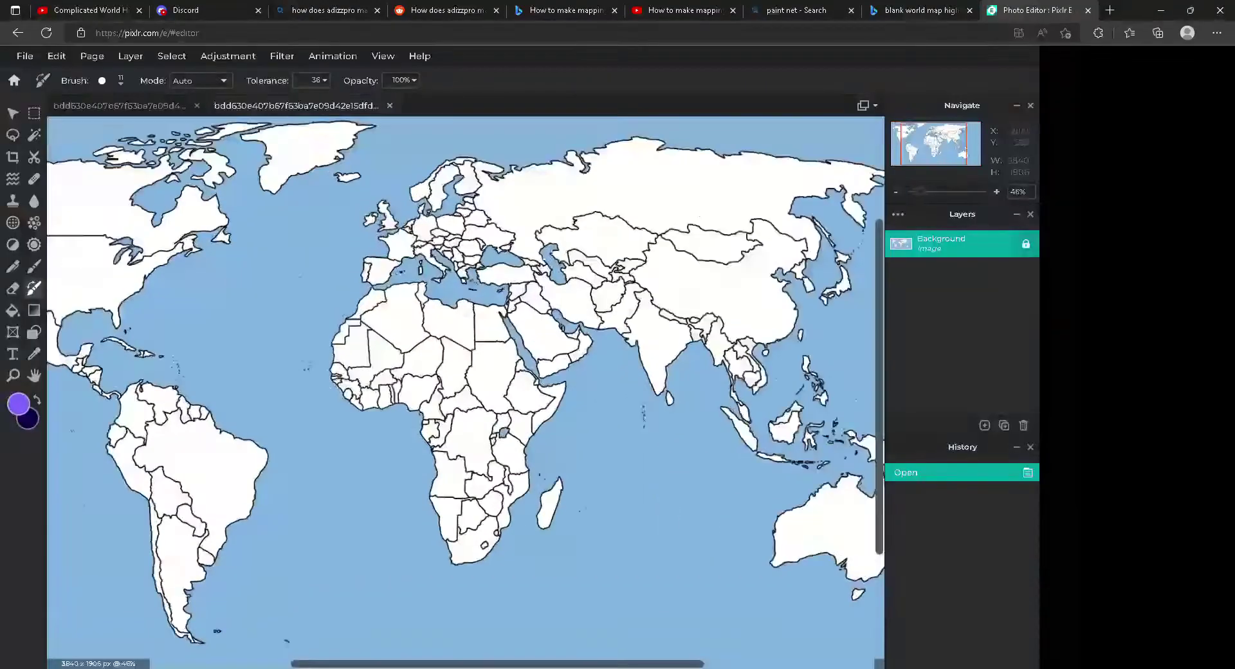
{"action": "scroll", "coordinate": [448, 547], "scroll_direction": "up", "scroll_amount": 8}
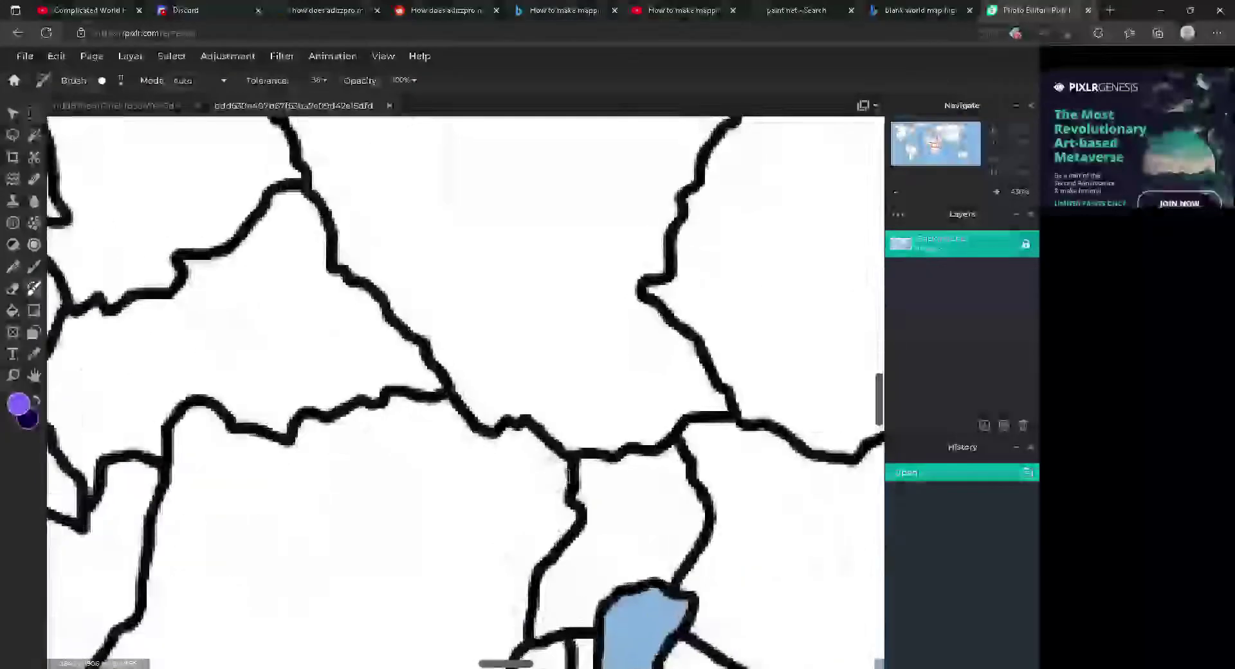
{"action": "scroll", "coordinate": [454, 402], "scroll_direction": "down", "scroll_amount": 8}
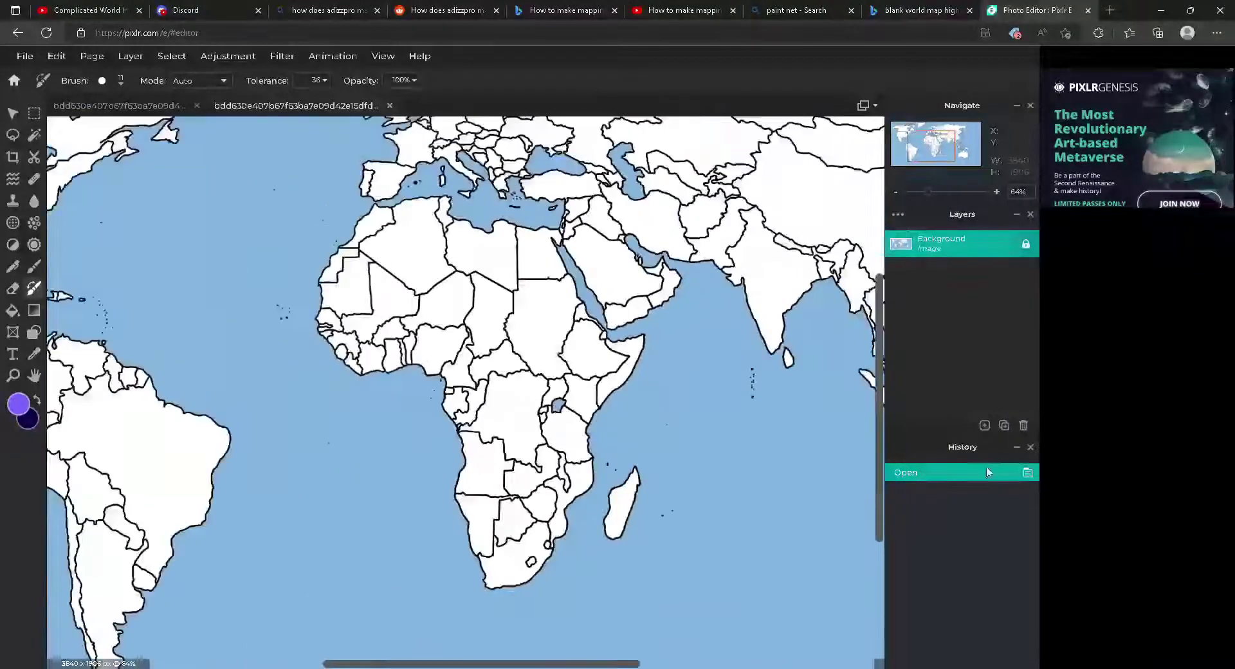
{"action": "scroll", "coordinate": [541, 384], "scroll_direction": "up", "scroll_amount": 6}
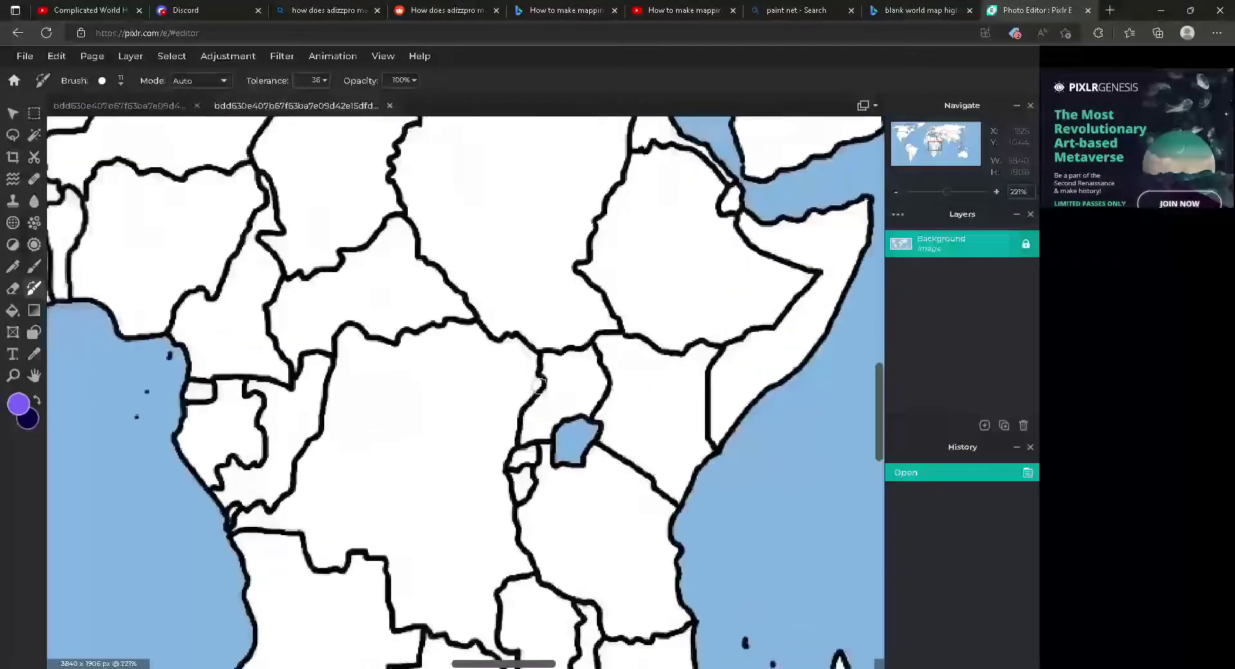
Select the Paint Bucket tool with the blue preset as the fill colour
{"action": "left_click", "coordinate": [13, 311]}
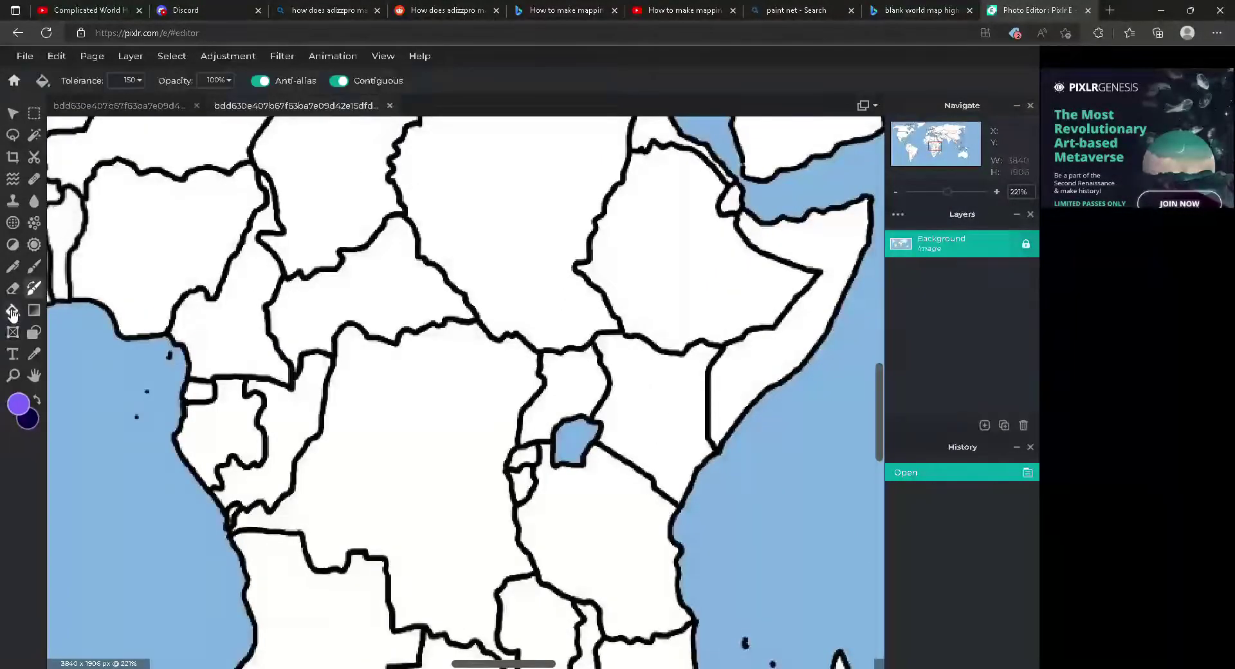
{"action": "left_click", "coordinate": [18, 404]}
{"action": "left_click", "coordinate": [582, 464]}
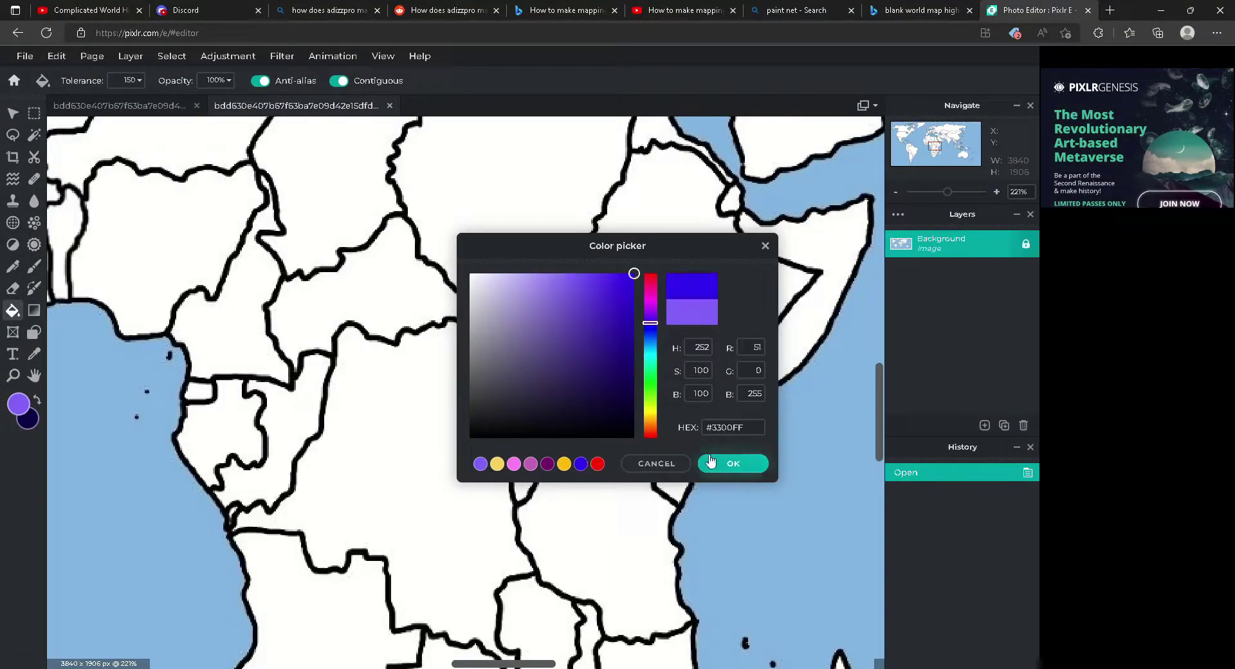
{"action": "left_click", "coordinate": [732, 463]}
Zoom in on South Asia and fill Pakistan solid blue
{"action": "scroll", "coordinate": [465, 283], "scroll_direction": "down", "scroll_amount": 4}
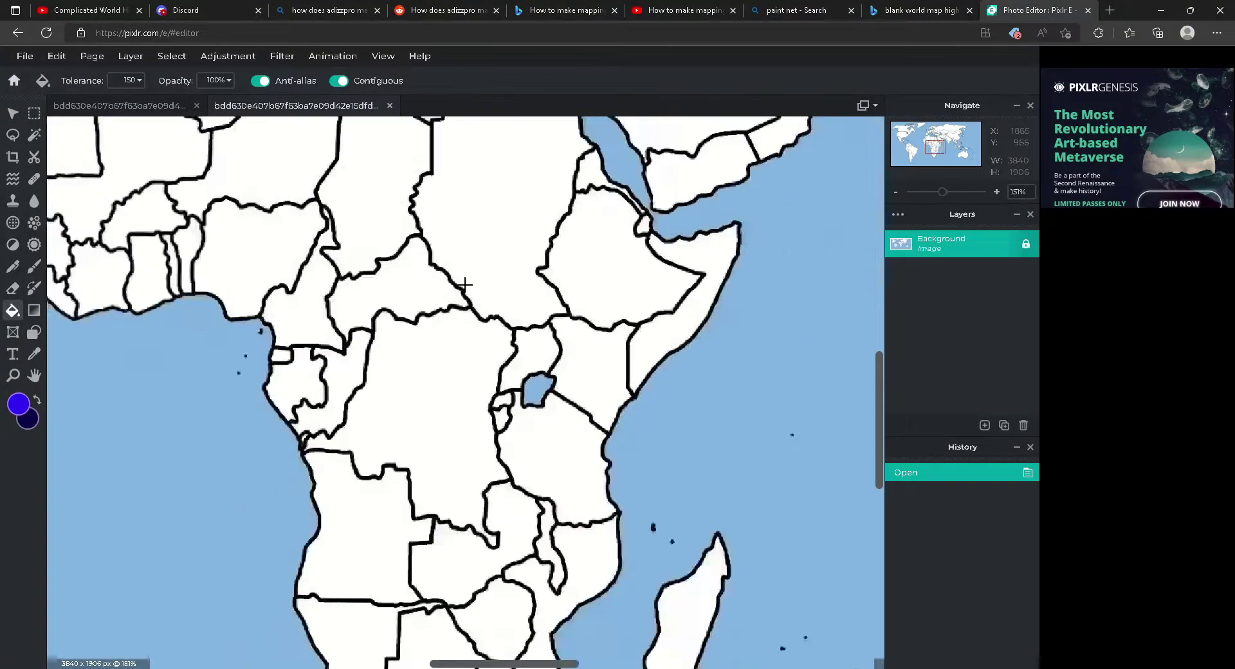
{"action": "scroll", "coordinate": [488, 247], "scroll_direction": "up", "scroll_amount": 3}
{"action": "scroll", "coordinate": [527, 244], "scroll_direction": "down", "scroll_amount": 5}
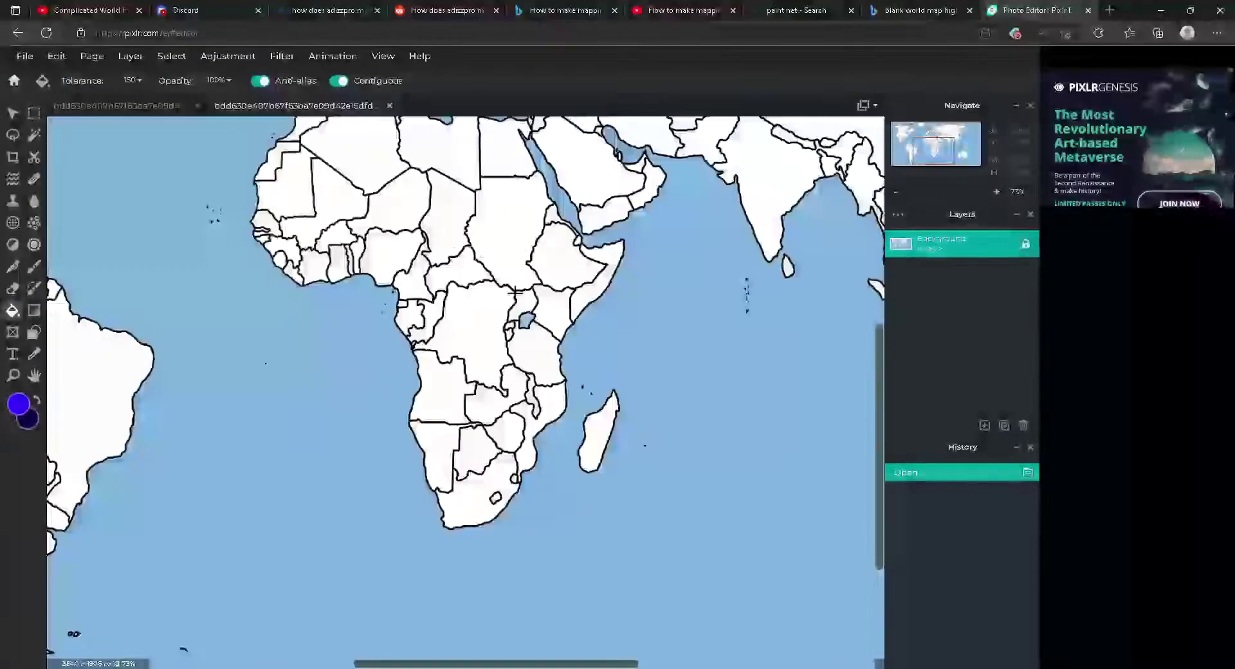
{"action": "scroll", "coordinate": [505, 273], "scroll_direction": "up", "scroll_amount": 2}
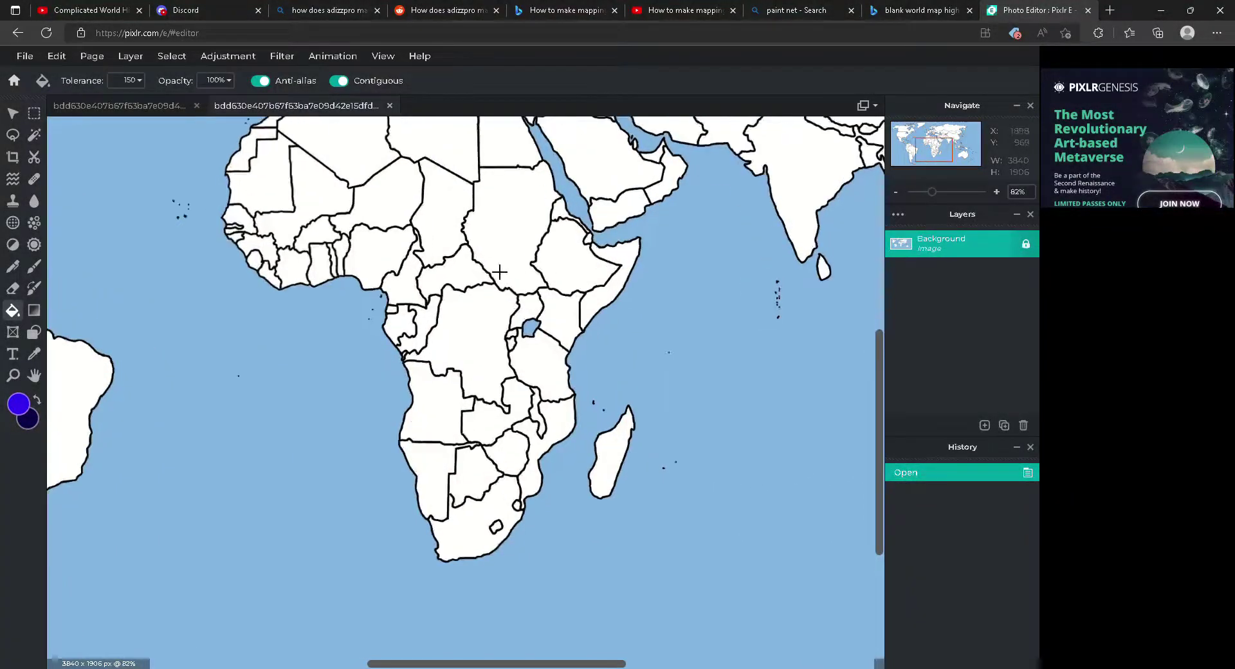
{"action": "scroll", "coordinate": [580, 270], "scroll_direction": "up", "scroll_amount": 2}
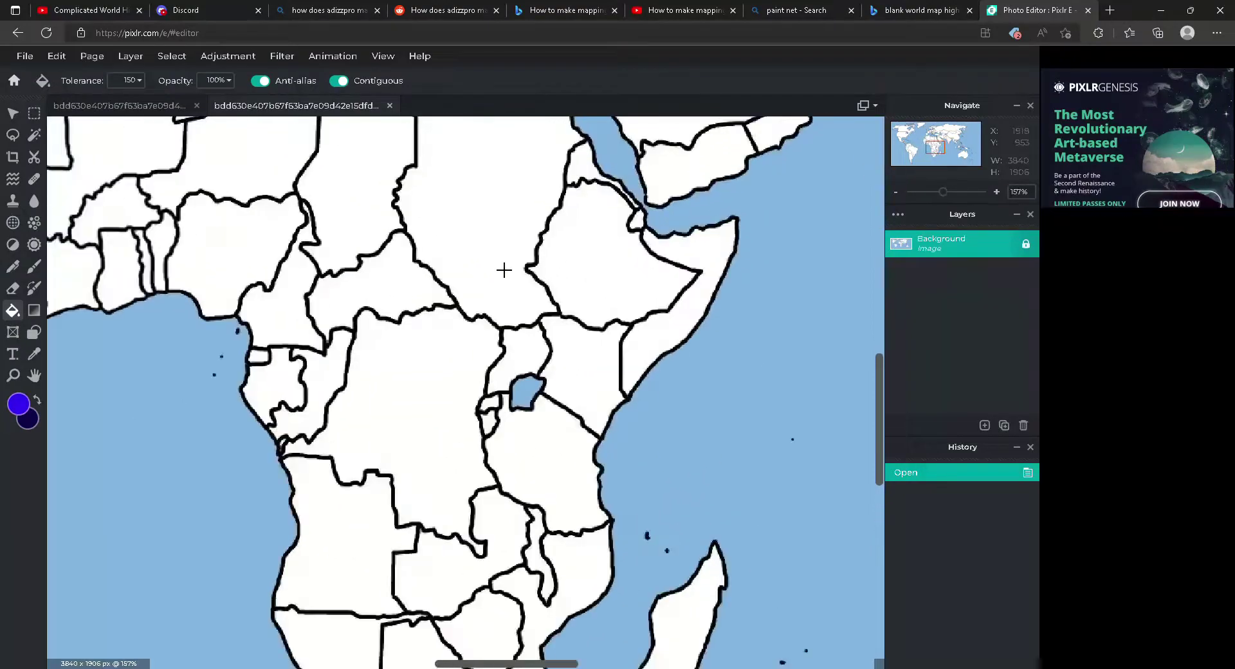
{"action": "scroll", "coordinate": [503, 270], "scroll_direction": "down", "scroll_amount": 2}
{"action": "left_click_drag", "start_coordinate": [882, 403], "coordinate": [852, 234]}
{"action": "scroll", "coordinate": [533, 430], "scroll_direction": "up", "scroll_amount": 6}
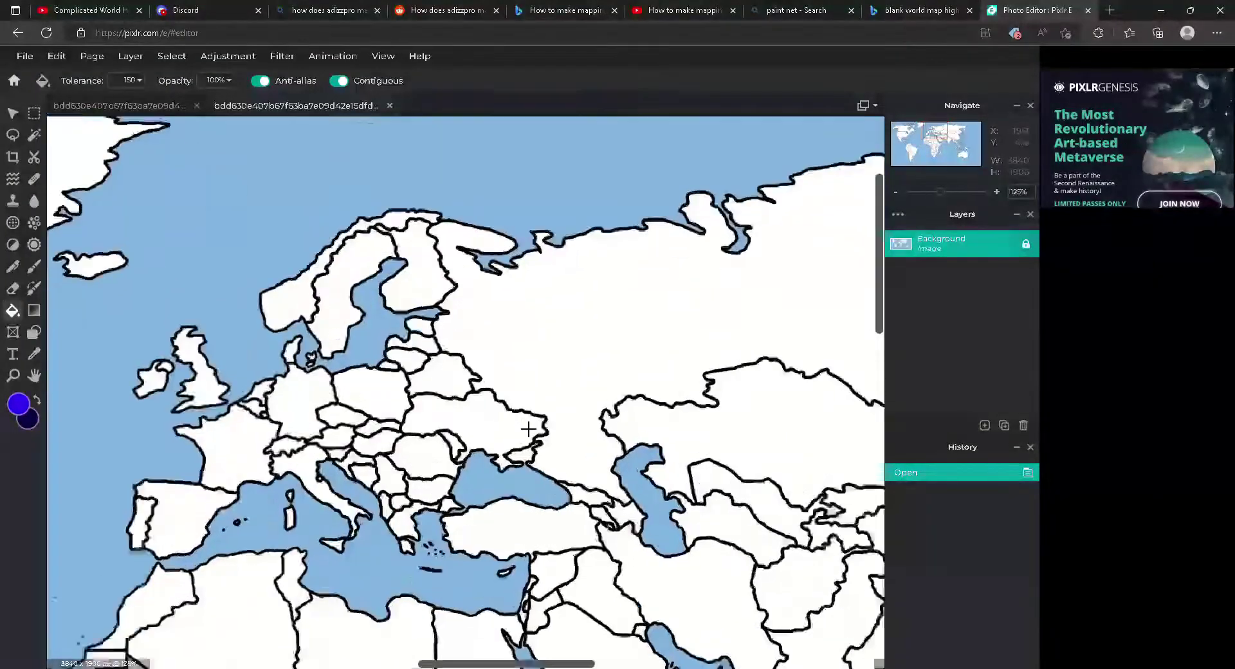
{"action": "scroll", "coordinate": [520, 531], "scroll_direction": "down", "scroll_amount": 5}
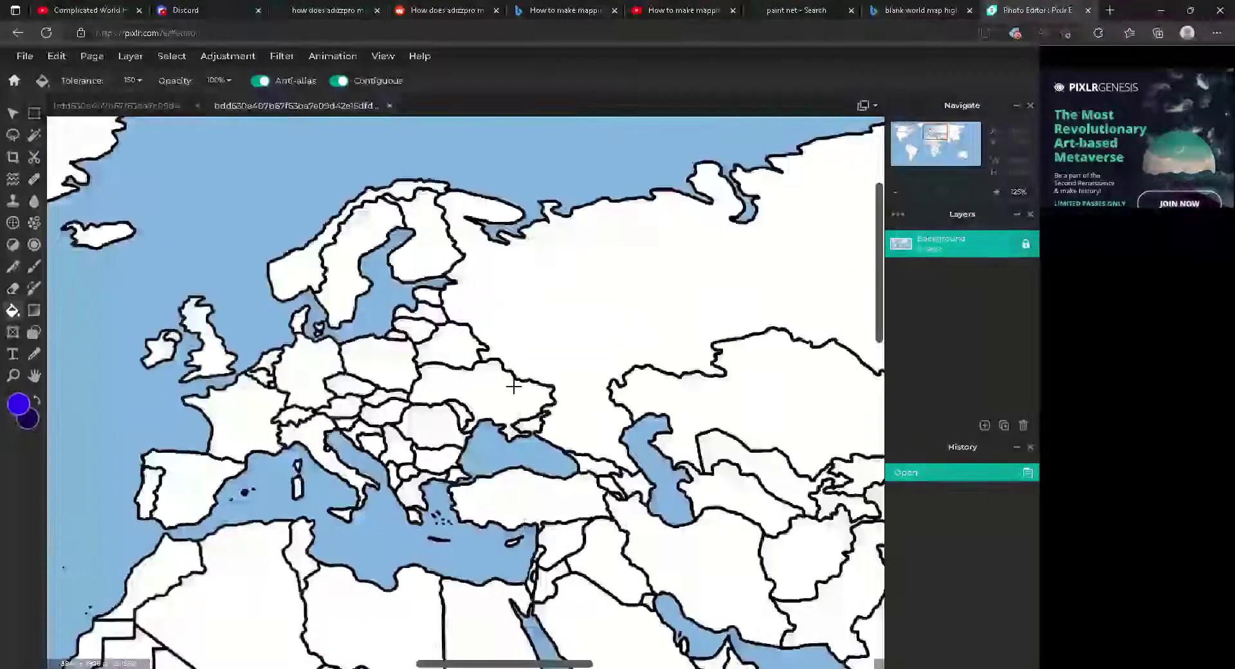
{"action": "scroll", "coordinate": [517, 406], "scroll_direction": "down", "scroll_amount": 2}
{"action": "scroll", "coordinate": [824, 534], "scroll_direction": "up", "scroll_amount": 5}
{"action": "scroll", "coordinate": [753, 644], "scroll_direction": "down", "scroll_amount": 4}
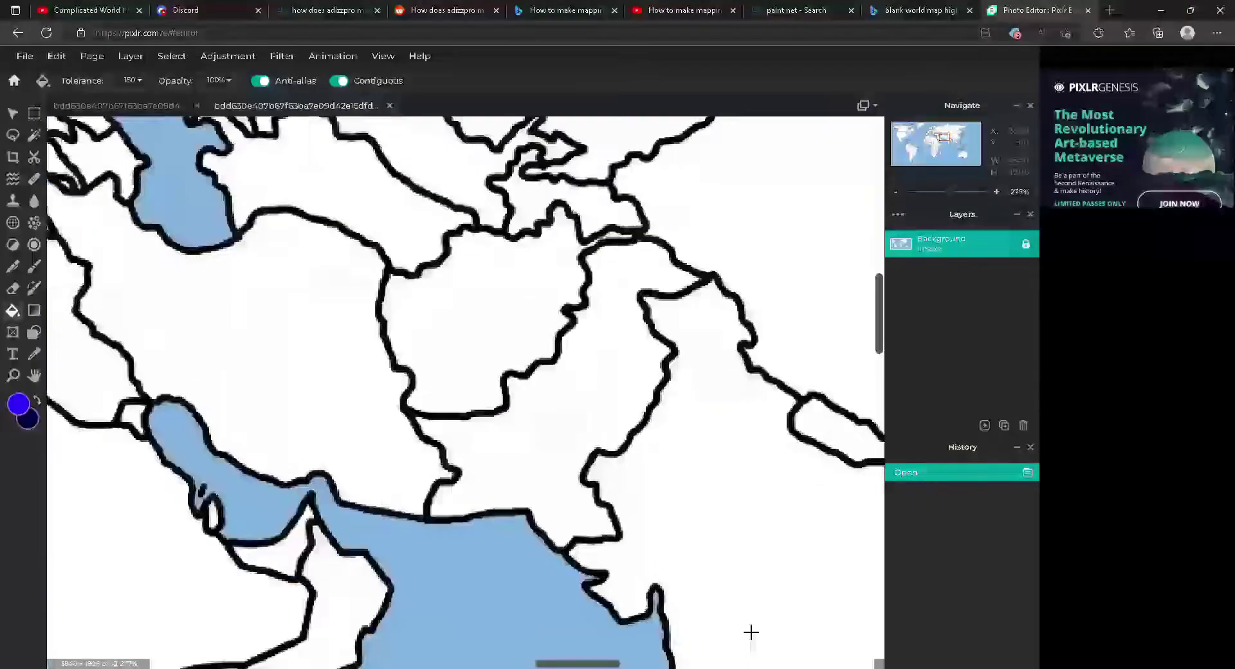
{"action": "scroll", "coordinate": [674, 576], "scroll_direction": "up", "scroll_amount": 3}
{"action": "scroll", "coordinate": [674, 575], "scroll_direction": "up", "scroll_amount": 2}
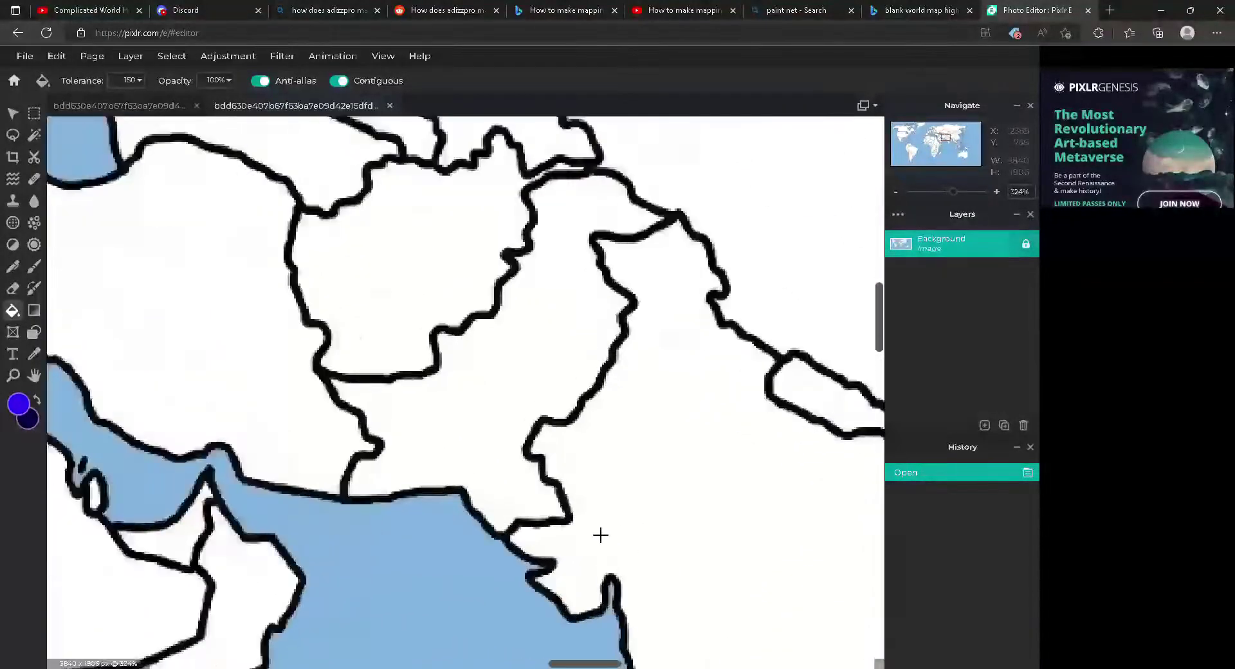
{"action": "left_click", "coordinate": [500, 398]}
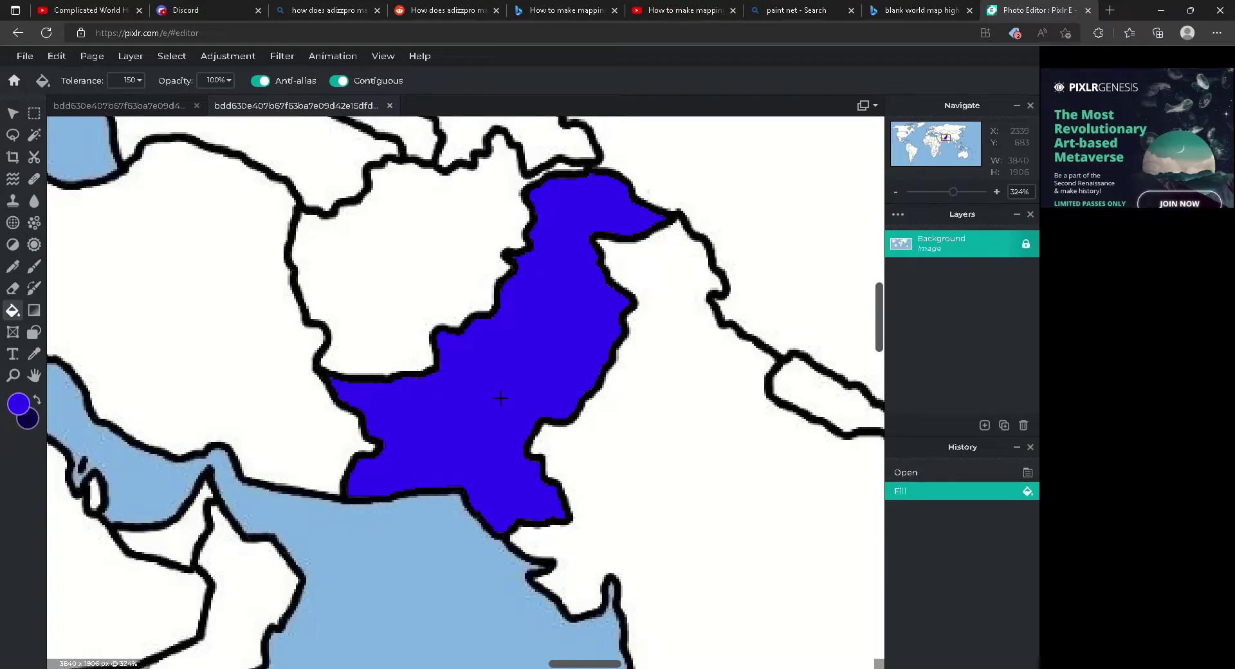
{"action": "left_click", "coordinate": [19, 405]}
{"action": "left_click", "coordinate": [597, 463]}
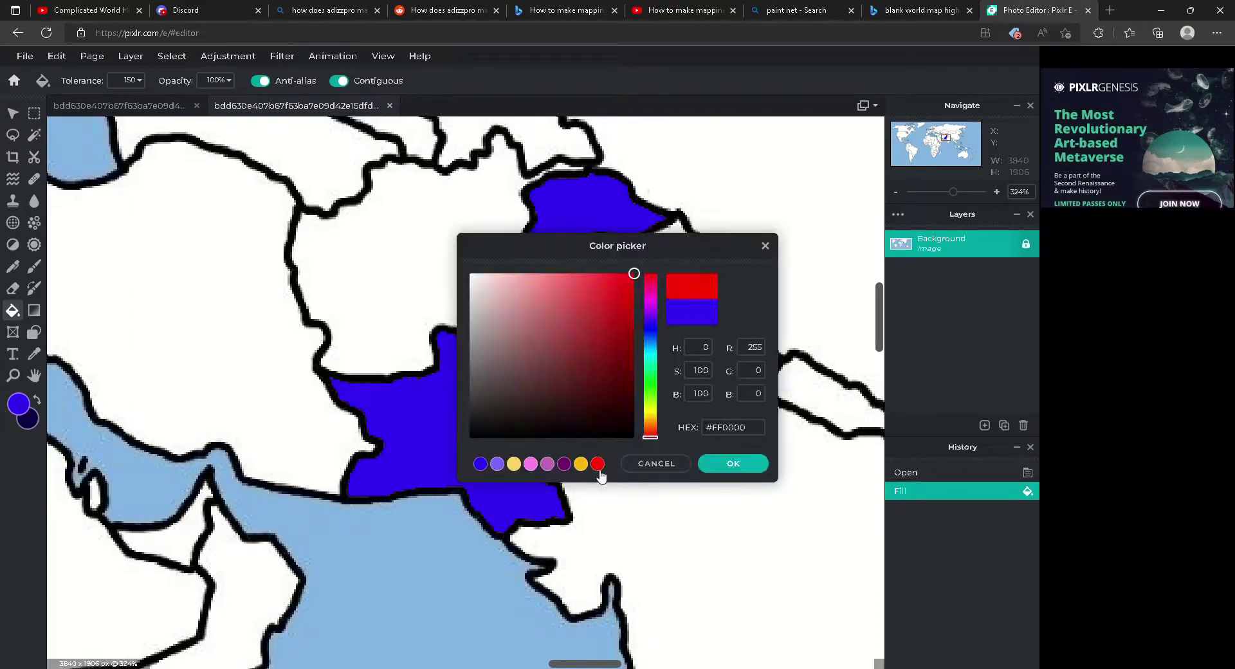
{"action": "left_click", "coordinate": [728, 463]}
{"action": "left_click", "coordinate": [702, 482]}
{"action": "scroll", "coordinate": [702, 482], "scroll_direction": "down", "scroll_amount": 5}
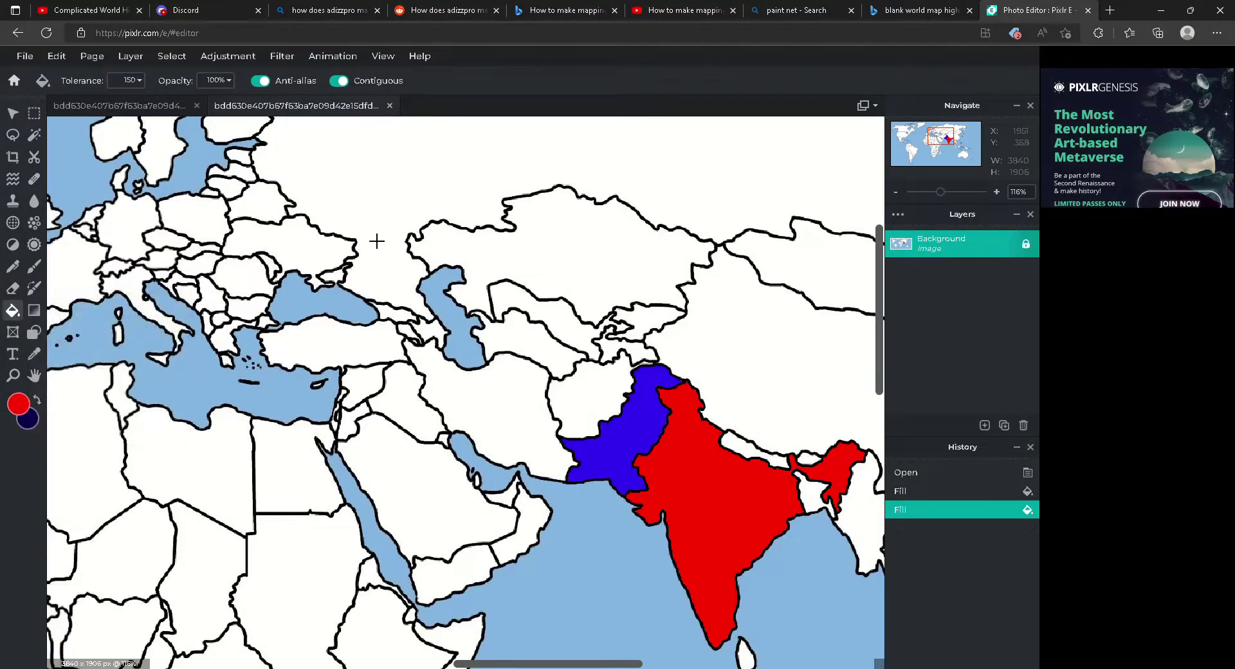
{"action": "scroll", "coordinate": [739, 617], "scroll_direction": "up", "scroll_amount": 5}
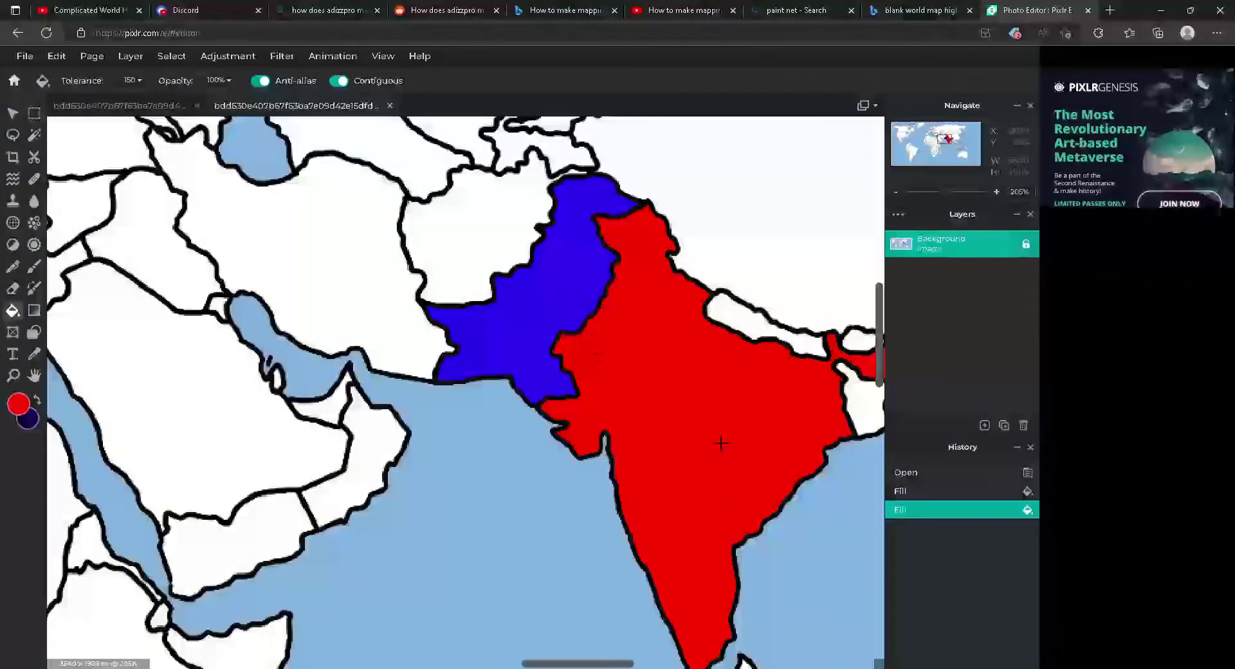
{"action": "scroll", "coordinate": [718, 424], "scroll_direction": "down", "scroll_amount": 3}
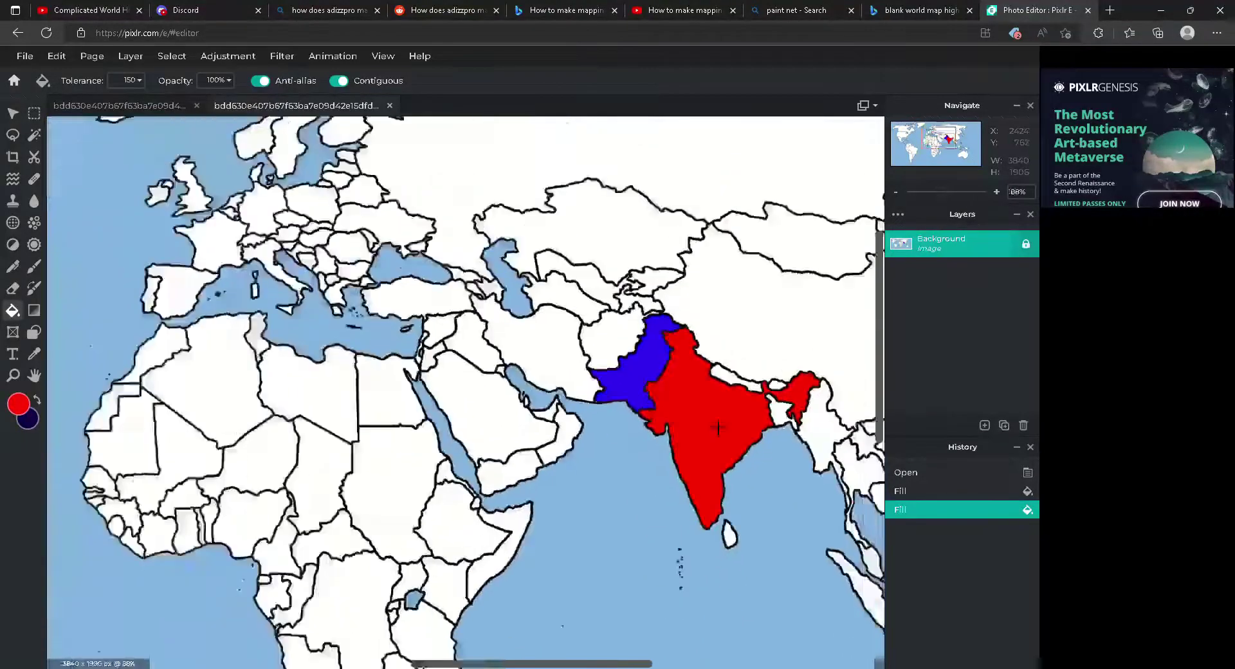
{"action": "scroll", "coordinate": [841, 518], "scroll_direction": "up", "scroll_amount": 3}
{"action": "scroll", "coordinate": [609, 294], "scroll_direction": "up", "scroll_amount": 1}
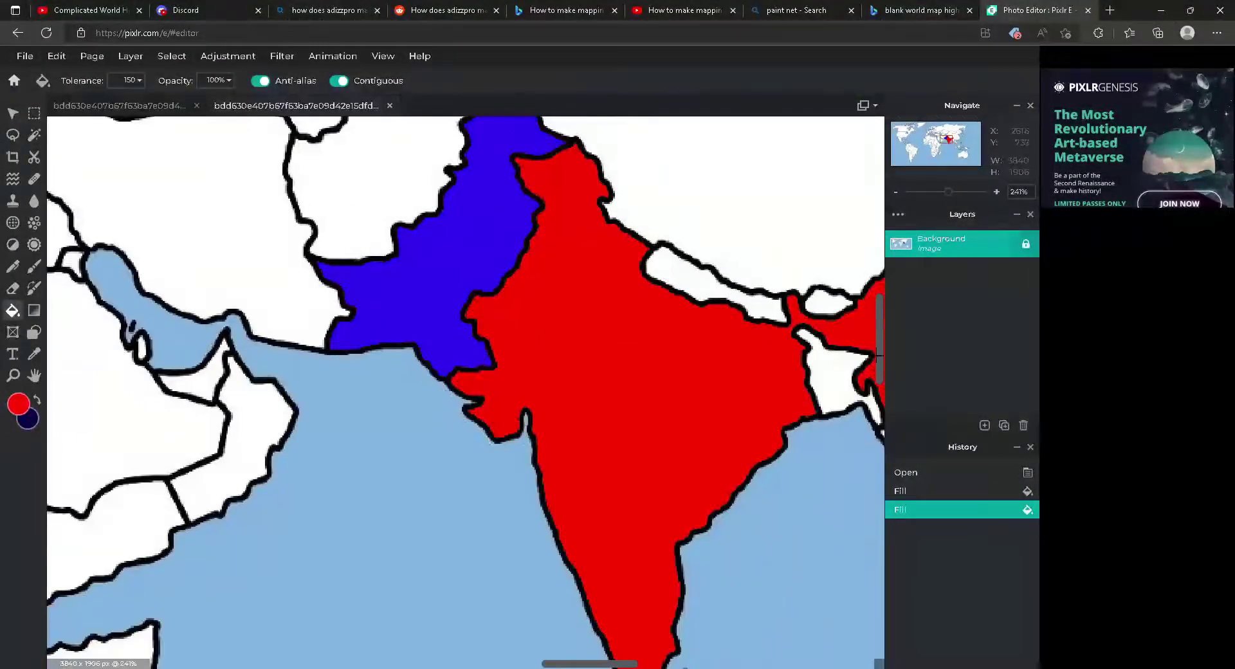
{"action": "left_click_drag", "start_coordinate": [878, 338], "coordinate": [797, 322]}
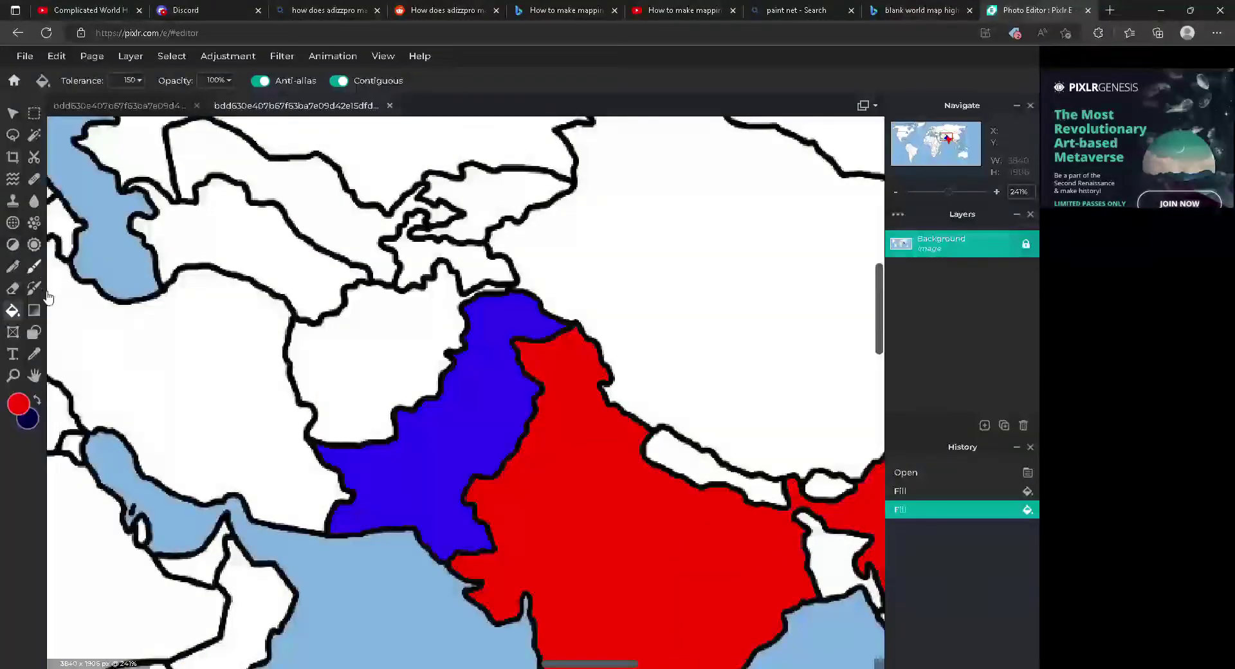
Select the Color replace tool with light red #FF5D5D as the painting colour
{"action": "left_click", "coordinate": [38, 334]}
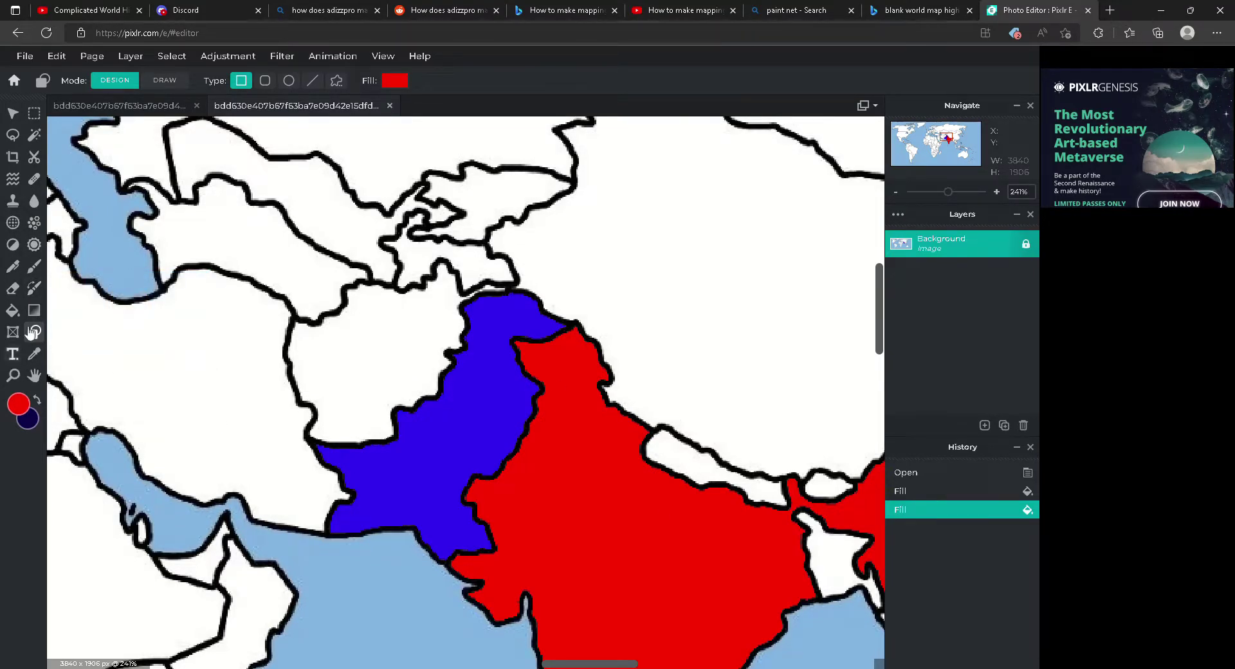
{"action": "left_click", "coordinate": [34, 287]}
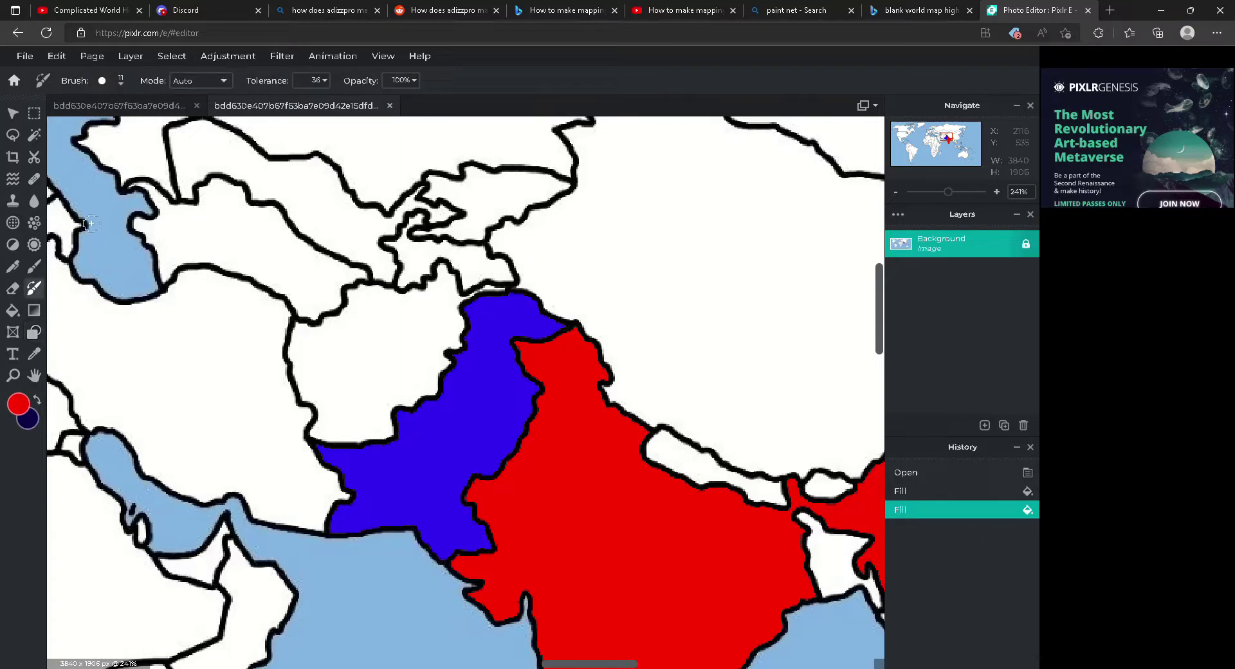
{"action": "left_click", "coordinate": [17, 411]}
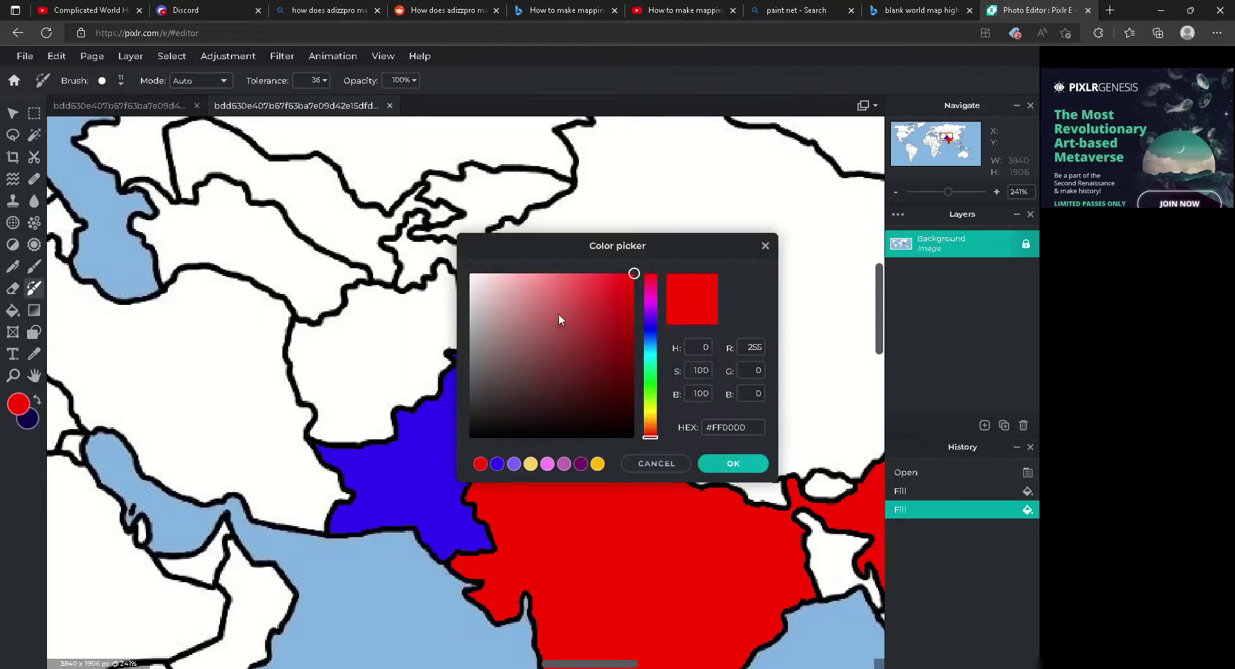
{"action": "left_click", "coordinate": [574, 274]}
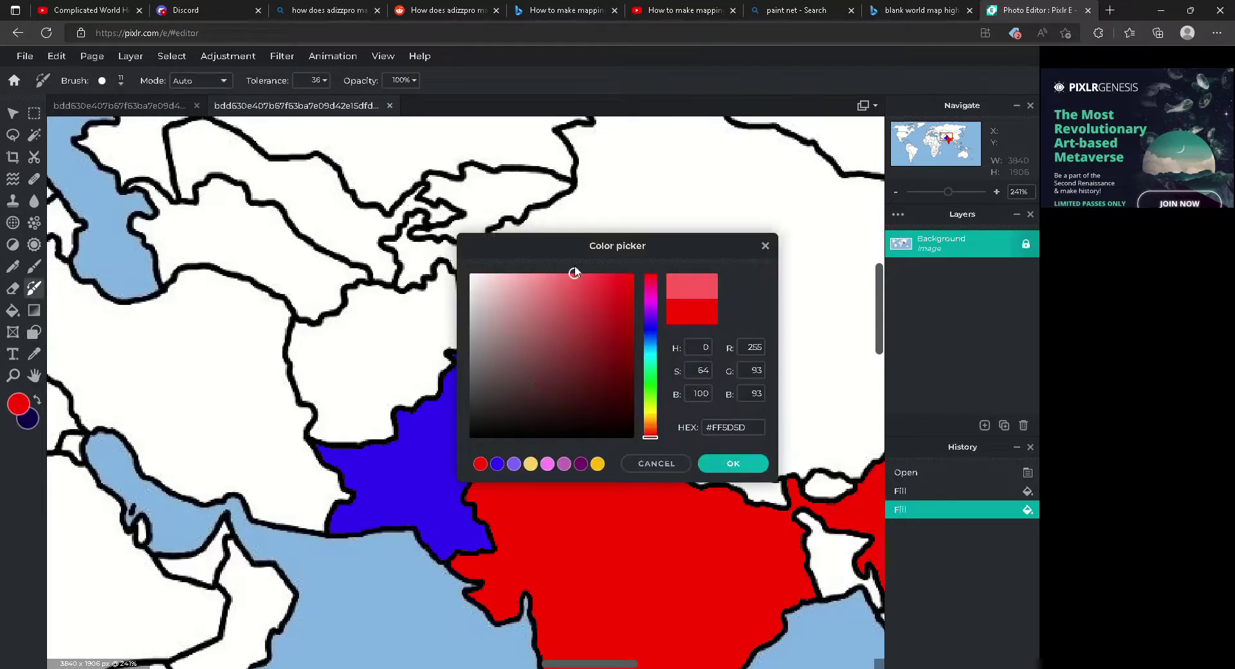
{"action": "left_click", "coordinate": [720, 463]}
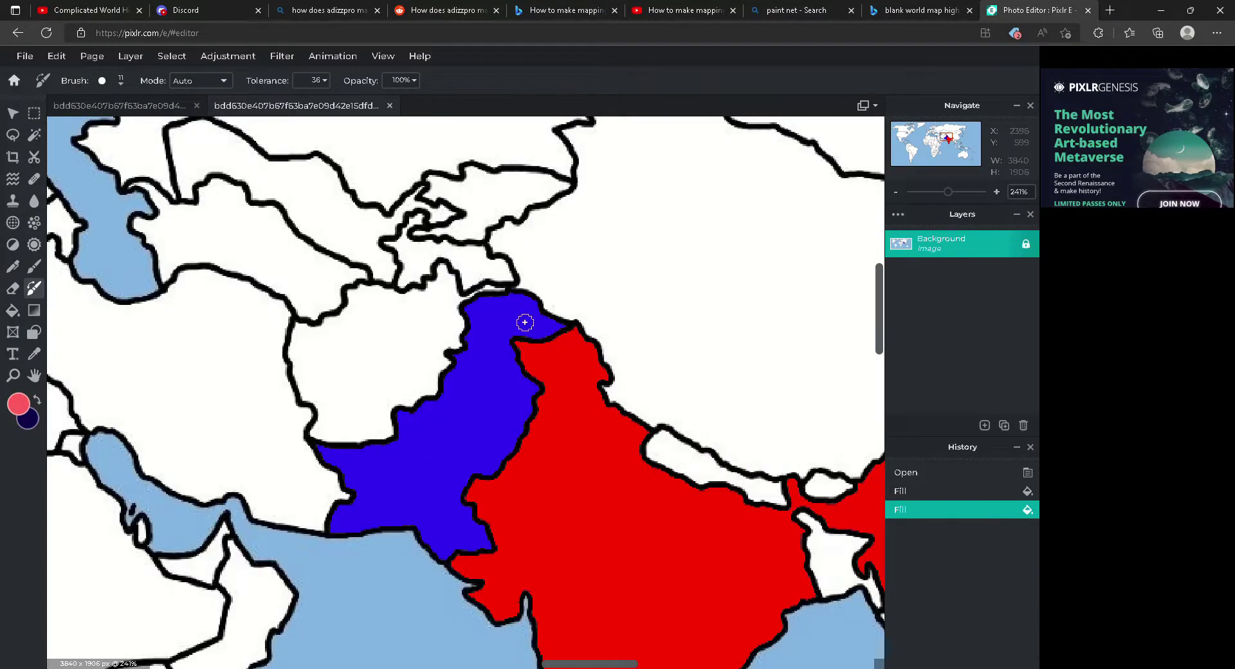
Paint Pakistan's northern tip light red to mark the Kashmir strip
{"action": "scroll", "coordinate": [525, 322], "scroll_direction": "up", "scroll_amount": 3}
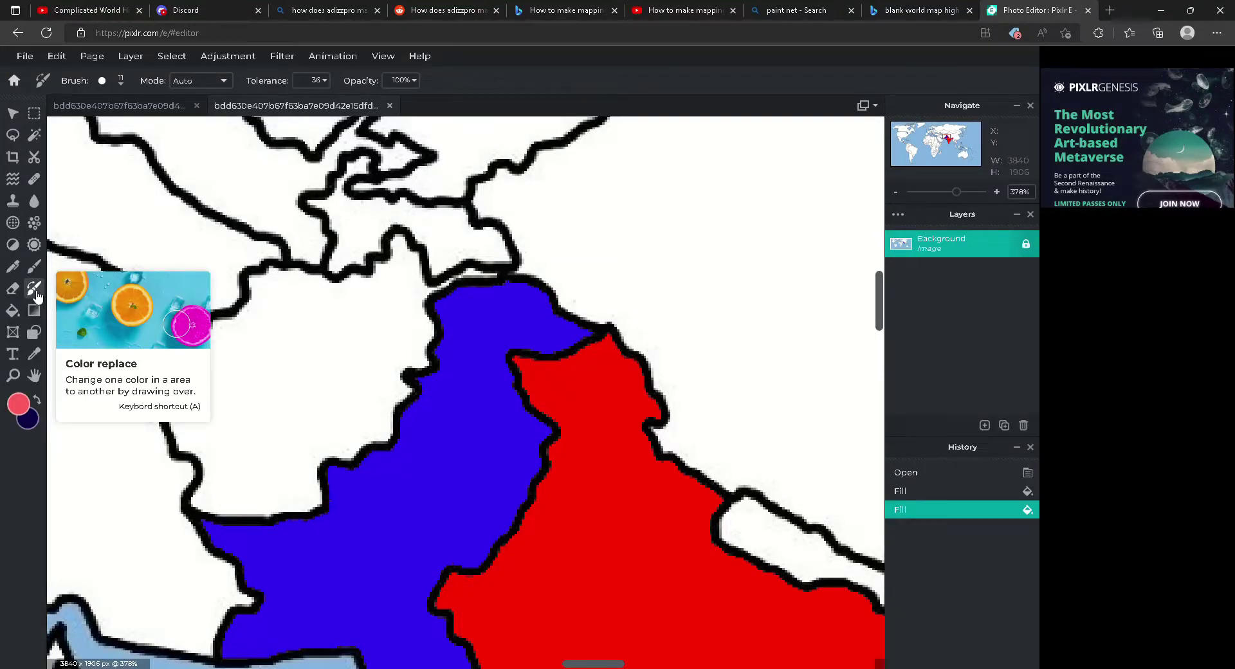
{"action": "scroll", "coordinate": [580, 329], "scroll_direction": "up", "scroll_amount": 2}
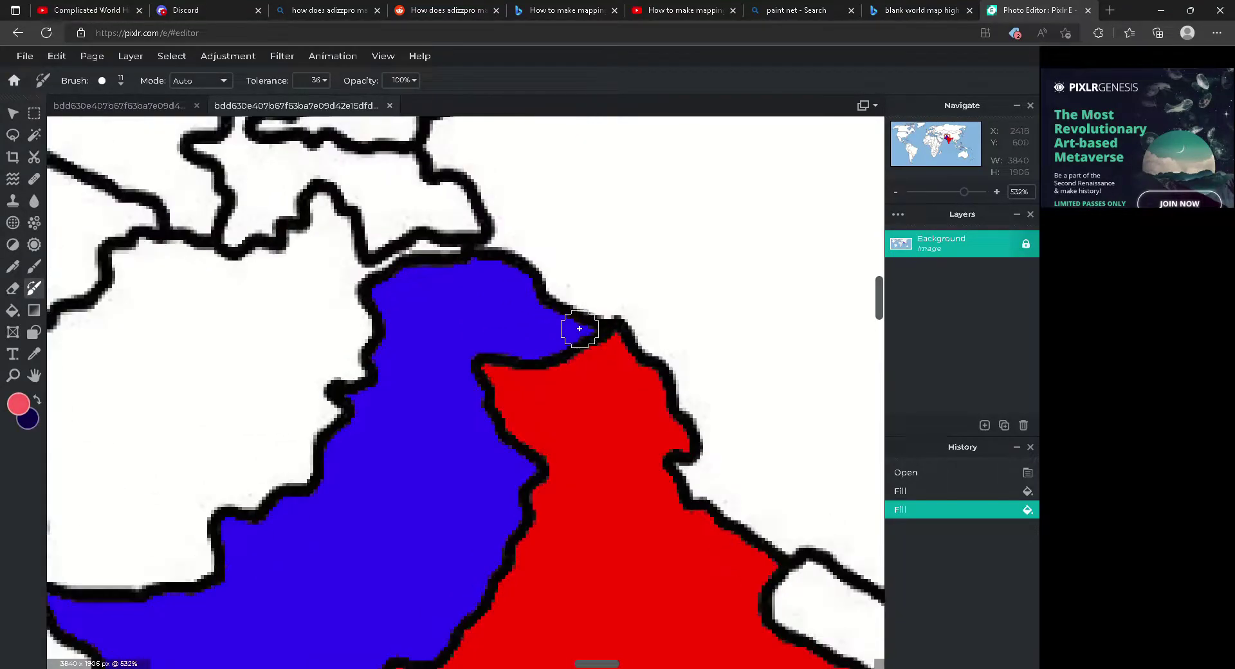
{"action": "scroll", "coordinate": [580, 329], "scroll_direction": "up", "scroll_amount": 1}
{"action": "mouse_move", "coordinate": [582, 335]}
{"action": "left_mouse_down"}
{"action": "mouse_move", "coordinate": [467, 360]}
{"action": "mouse_move", "coordinate": [544, 357]}
{"action": "mouse_move", "coordinate": [421, 366]}
{"action": "mouse_move", "coordinate": [431, 476]}
{"action": "mouse_move", "coordinate": [468, 534]}
{"action": "mouse_move", "coordinate": [527, 557]}
{"action": "left_mouse_up"}
{"action": "scroll", "coordinate": [529, 481], "scroll_direction": "down", "scroll_amount": 5}
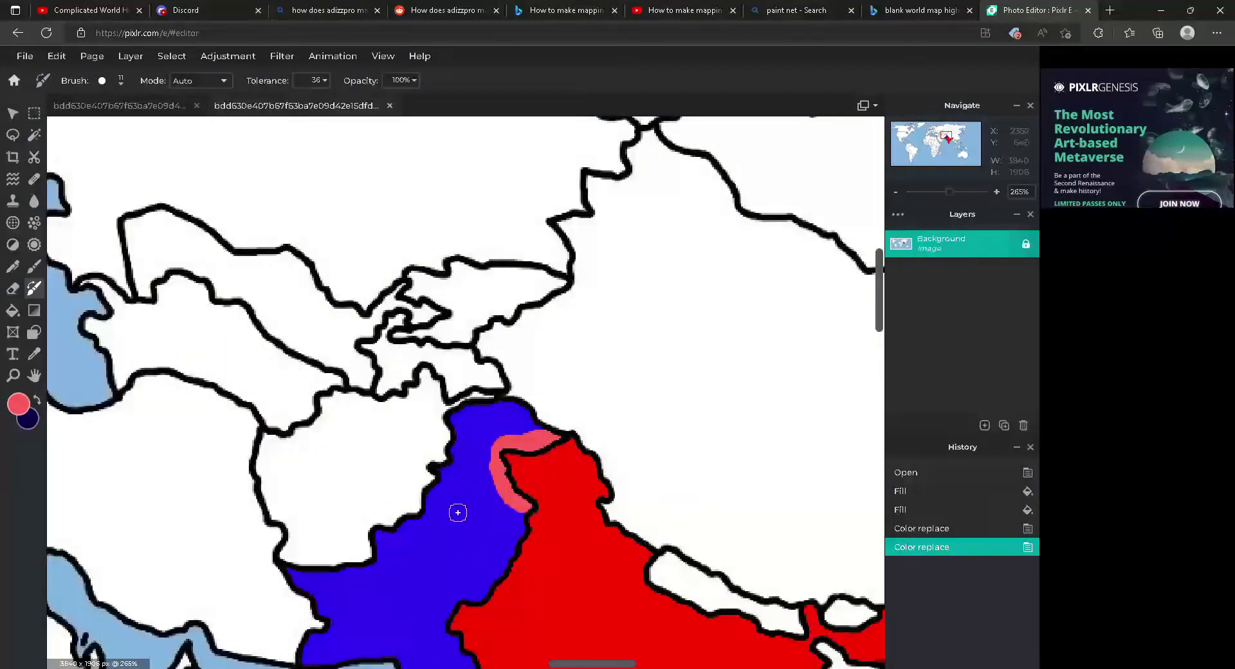
{"action": "scroll", "coordinate": [455, 510], "scroll_direction": "up", "scroll_amount": 3}
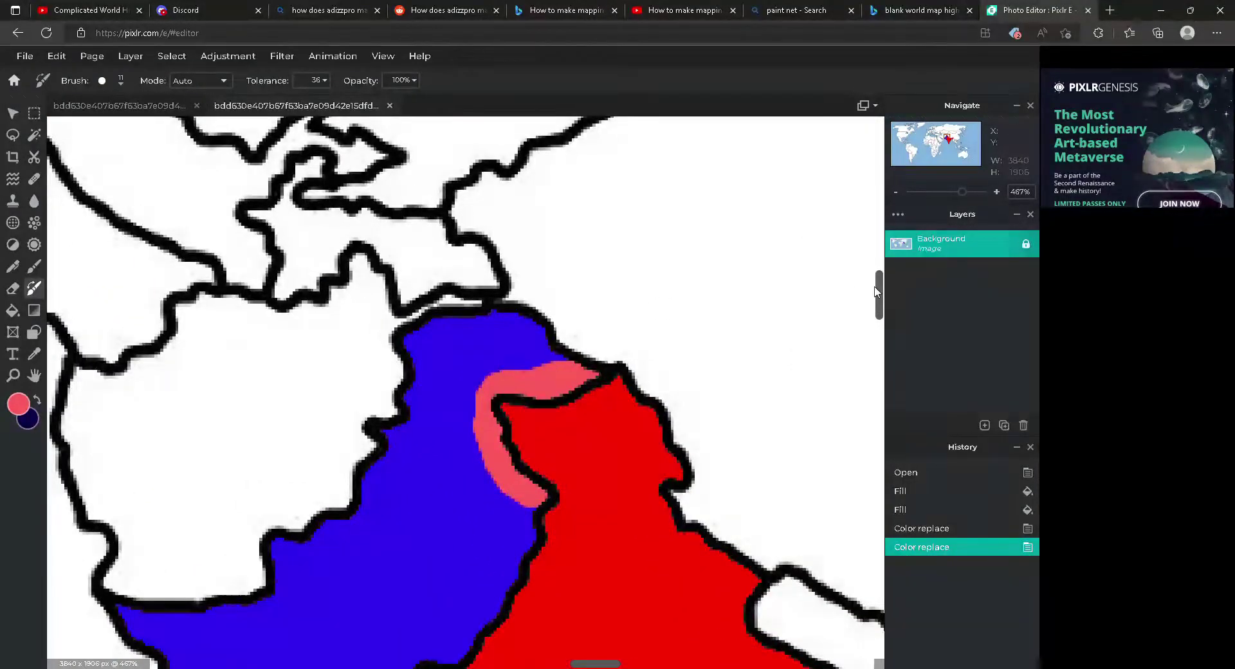
{"action": "mouse_move", "coordinate": [878, 294]}
{"action": "left_mouse_down"}
{"action": "mouse_move", "coordinate": [879, 354]}
{"action": "mouse_move", "coordinate": [878, 310]}
{"action": "left_mouse_up"}
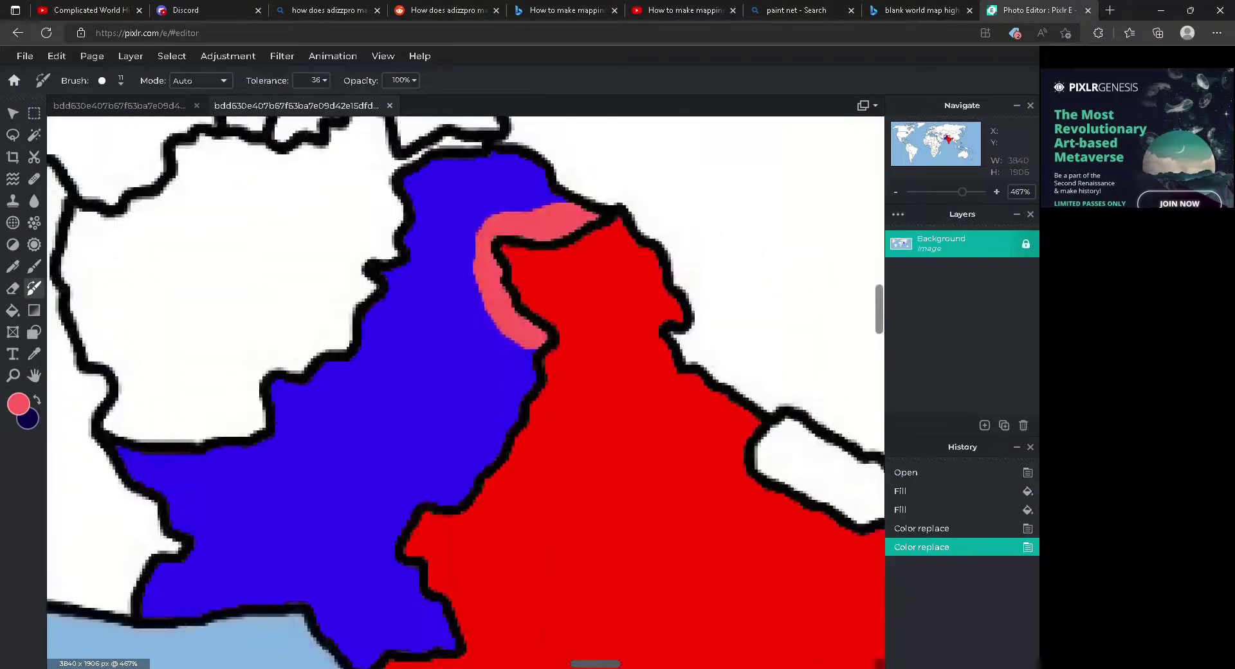
{"action": "scroll", "coordinate": [527, 386], "scroll_direction": "down", "scroll_amount": 5}
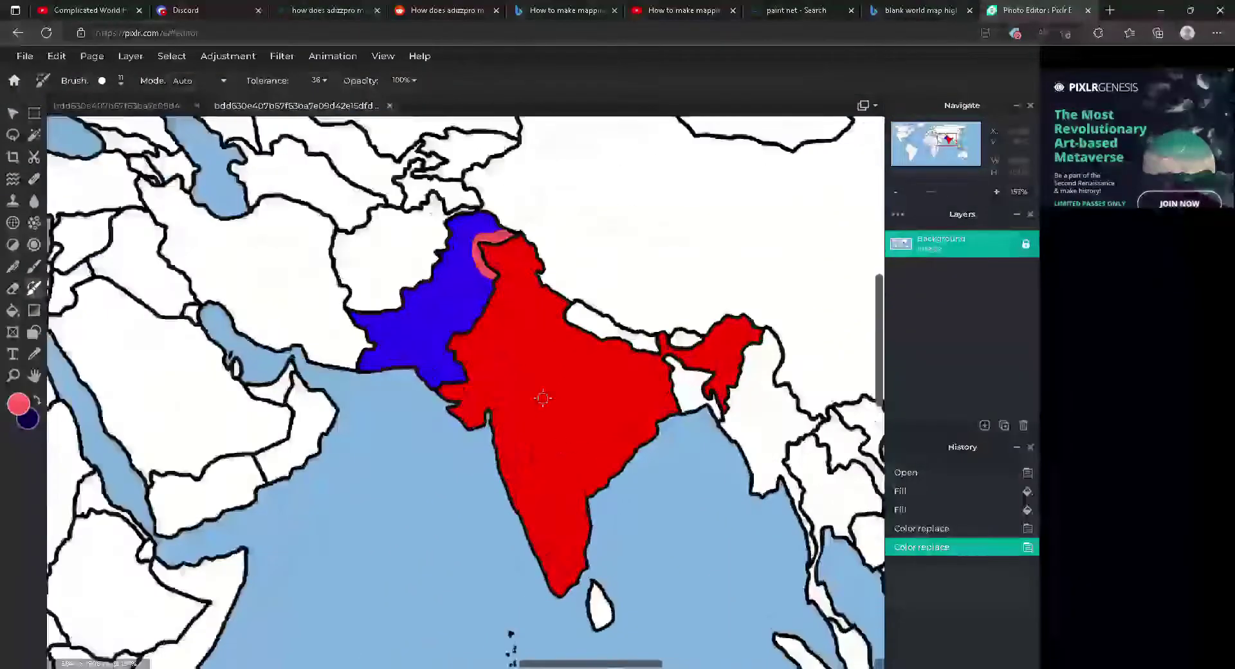
{"action": "scroll", "coordinate": [543, 398], "scroll_direction": "up", "scroll_amount": 2}
{"action": "scroll", "coordinate": [590, 324], "scroll_direction": "down", "scroll_amount": 2}
{"action": "scroll", "coordinate": [569, 352], "scroll_direction": "up", "scroll_amount": 3}
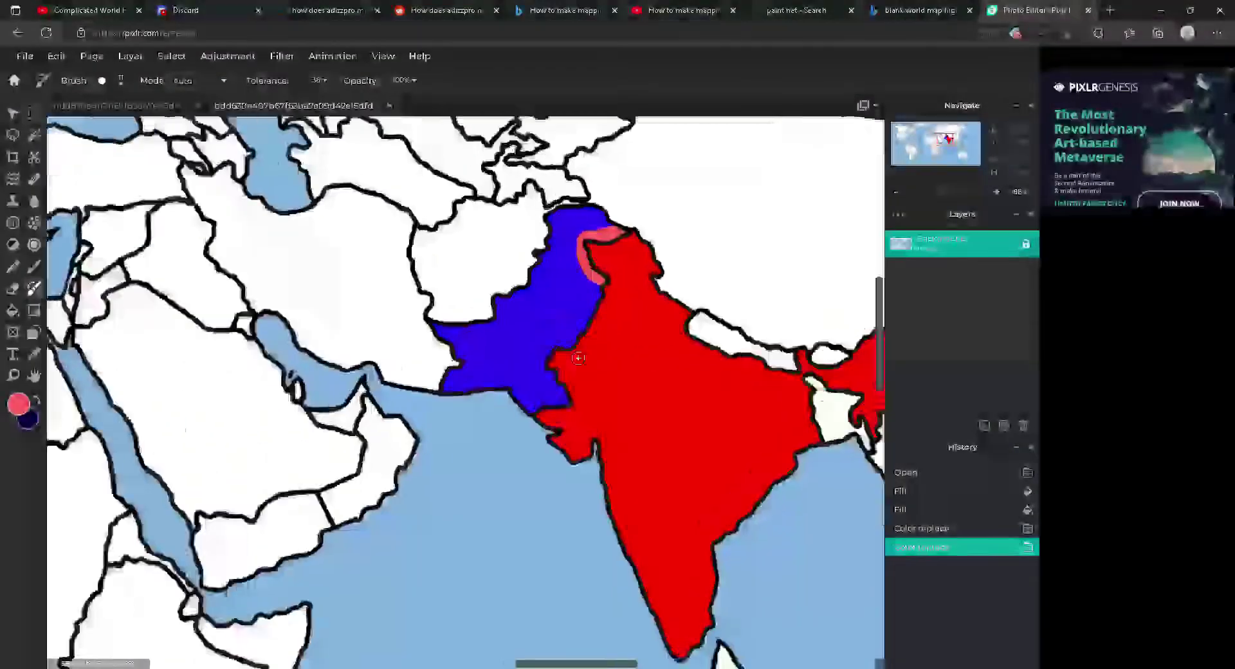
Switch to lavender #8C70FF and paint along the coastal Pakistan–India border
{"action": "left_click", "coordinate": [18, 404]}
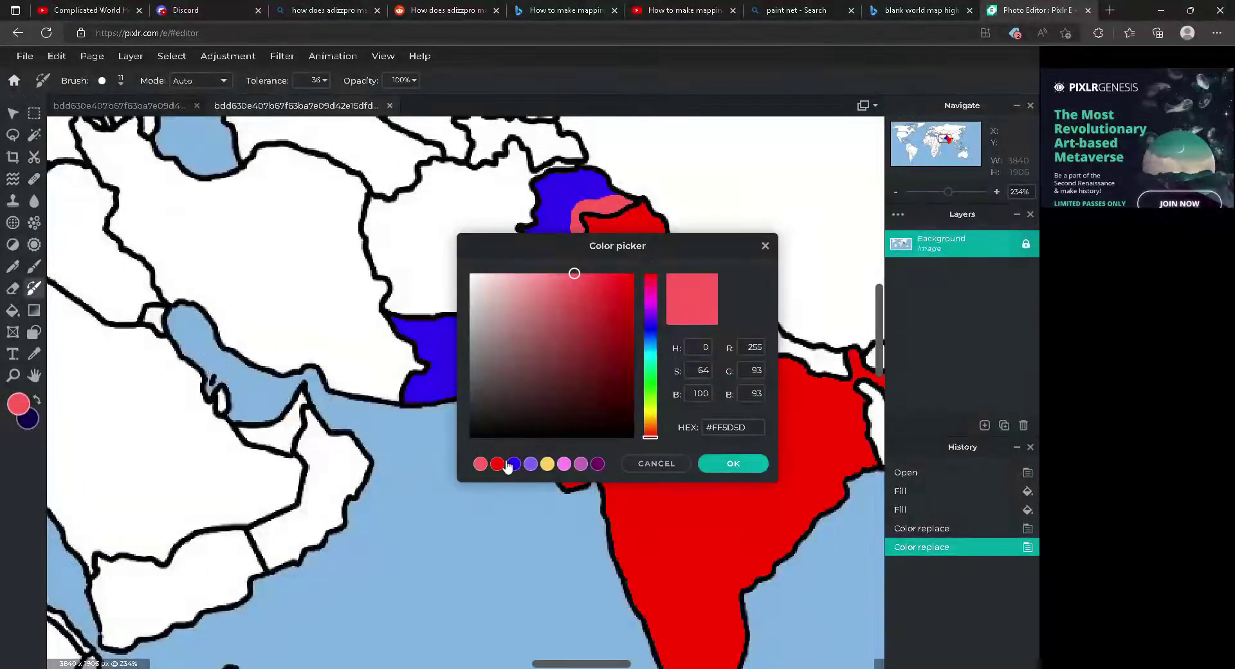
{"action": "left_click", "coordinate": [530, 463]}
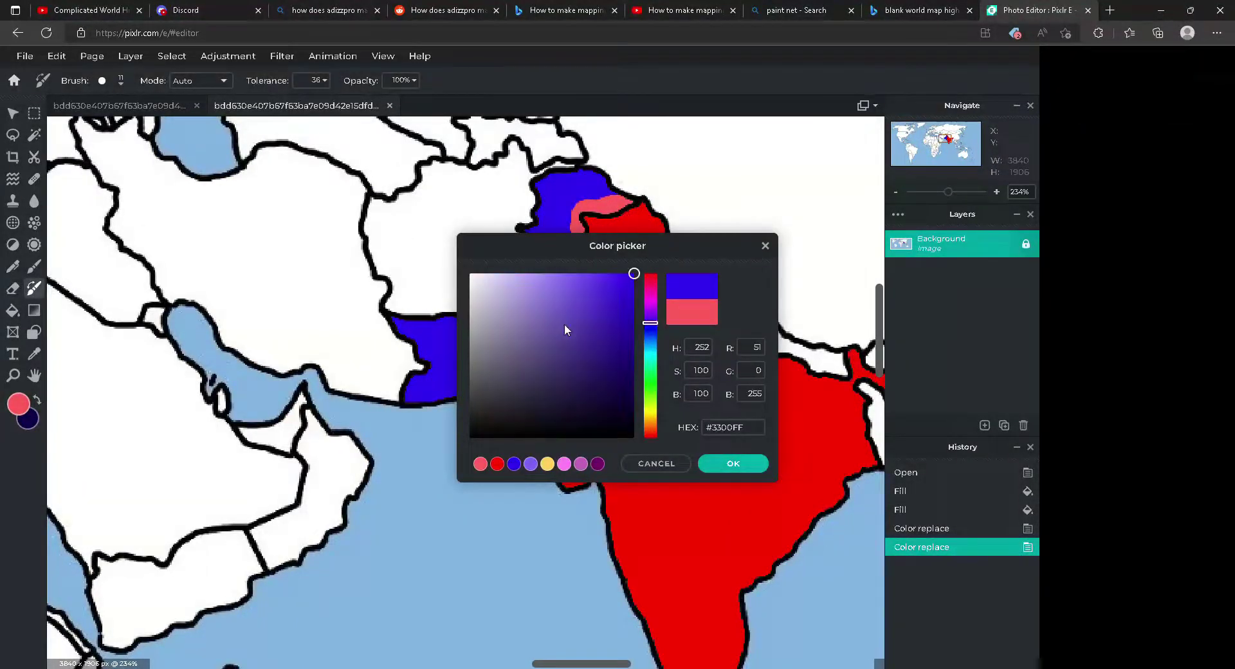
{"action": "left_click", "coordinate": [732, 471]}
{"action": "scroll", "coordinate": [571, 441], "scroll_direction": "up", "scroll_amount": 5}
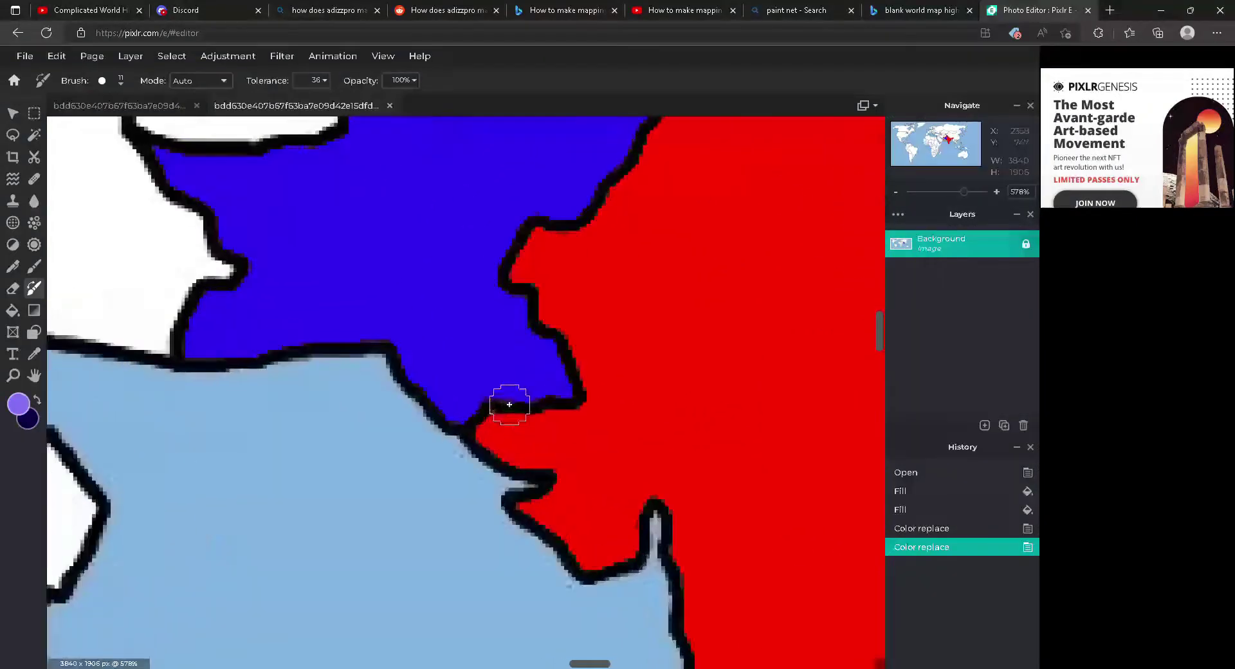
{"action": "mouse_move", "coordinate": [488, 435]}
{"action": "left_mouse_down"}
{"action": "mouse_move", "coordinate": [590, 405]}
{"action": "mouse_move", "coordinate": [563, 307]}
{"action": "mouse_move", "coordinate": [531, 263]}
{"action": "mouse_move", "coordinate": [547, 317]}
{"action": "mouse_move", "coordinate": [520, 276]}
{"action": "left_mouse_up"}
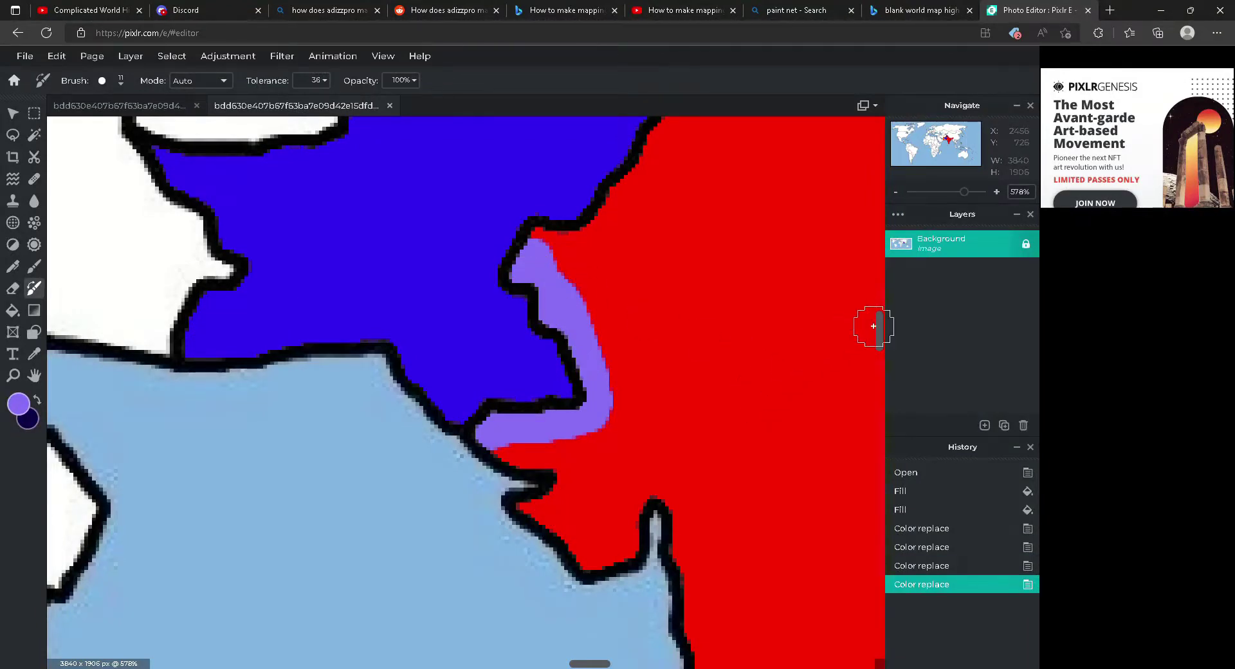
{"action": "left_click_drag", "start_coordinate": [881, 329], "coordinate": [886, 290]}
Switch to blue #3300FF and repaint the pink Kashmir strip blue, undoing the last stroke
{"action": "scroll", "coordinate": [57, 390], "scroll_direction": "up", "scroll_amount": 1}
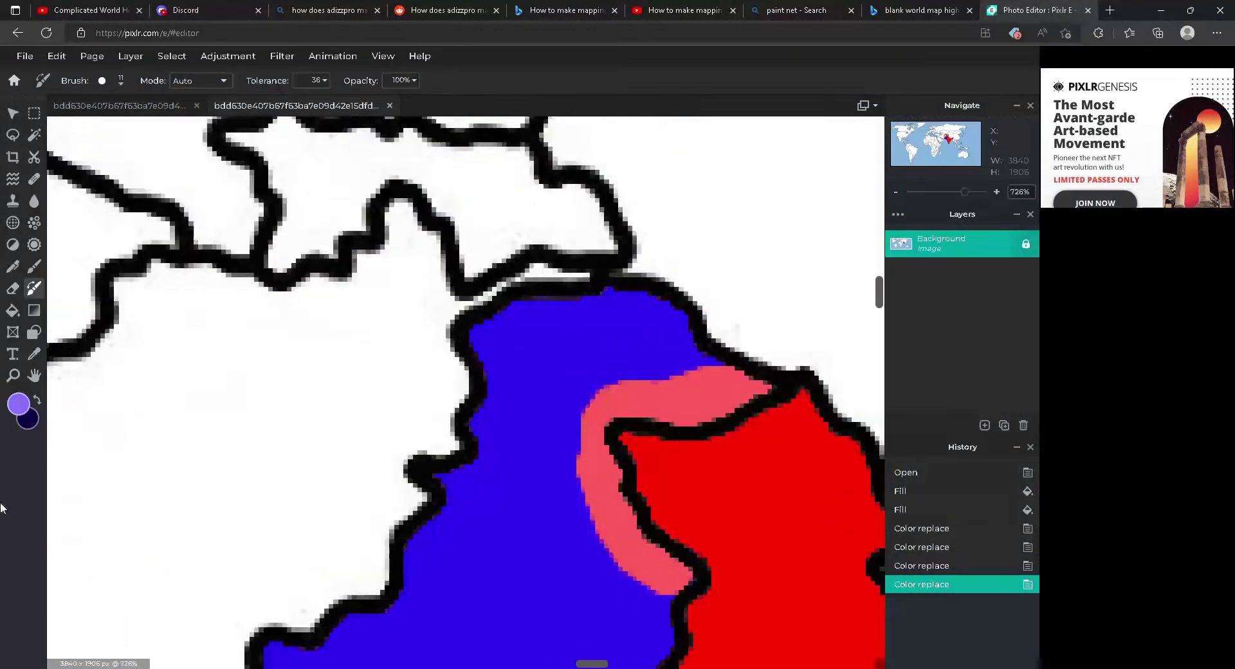
{"action": "left_click", "coordinate": [18, 403]}
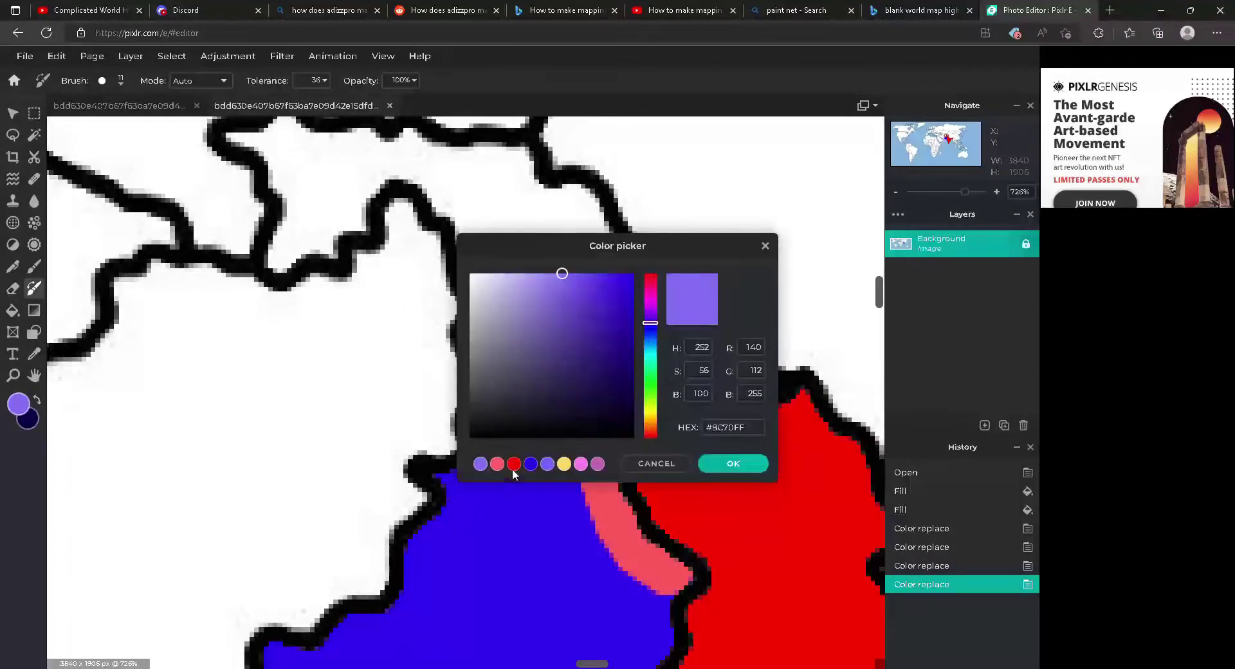
{"action": "left_click", "coordinate": [537, 465]}
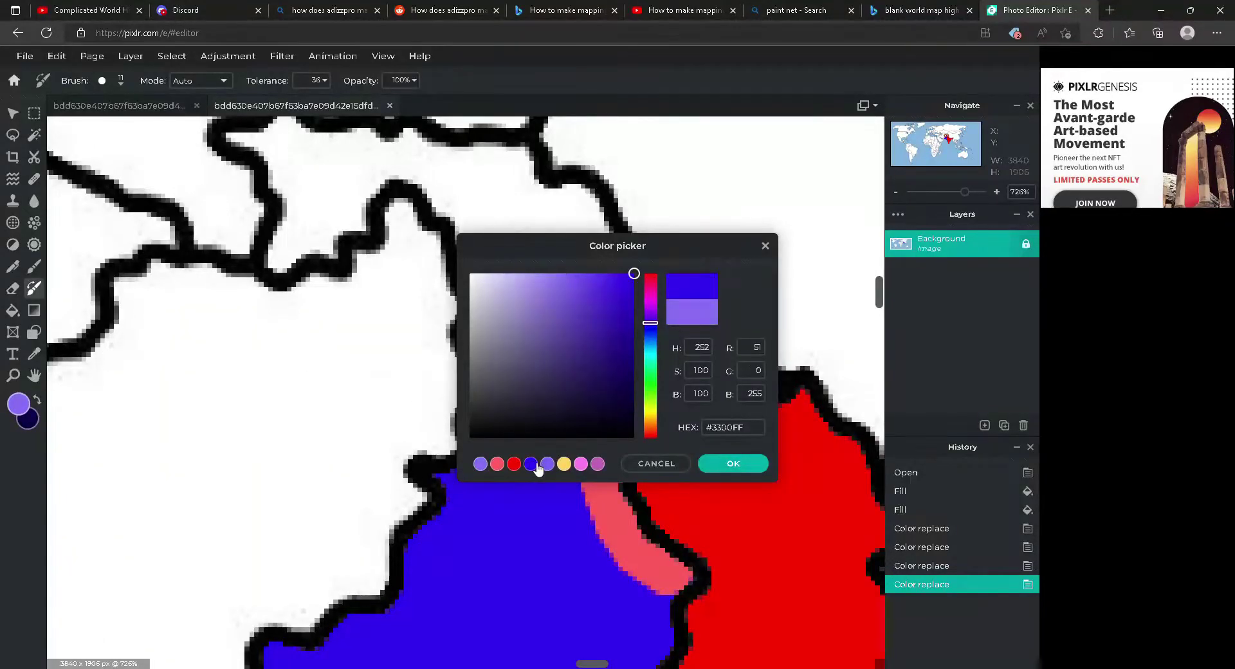
{"action": "left_click", "coordinate": [723, 463]}
{"action": "mouse_move", "coordinate": [601, 408]}
{"action": "left_mouse_down"}
{"action": "mouse_move", "coordinate": [687, 403]}
{"action": "mouse_move", "coordinate": [645, 393]}
{"action": "mouse_move", "coordinate": [672, 388]}
{"action": "mouse_move", "coordinate": [657, 385]}
{"action": "mouse_move", "coordinate": [721, 388]}
{"action": "mouse_move", "coordinate": [712, 407]}
{"action": "mouse_move", "coordinate": [758, 386]}
{"action": "left_mouse_up"}
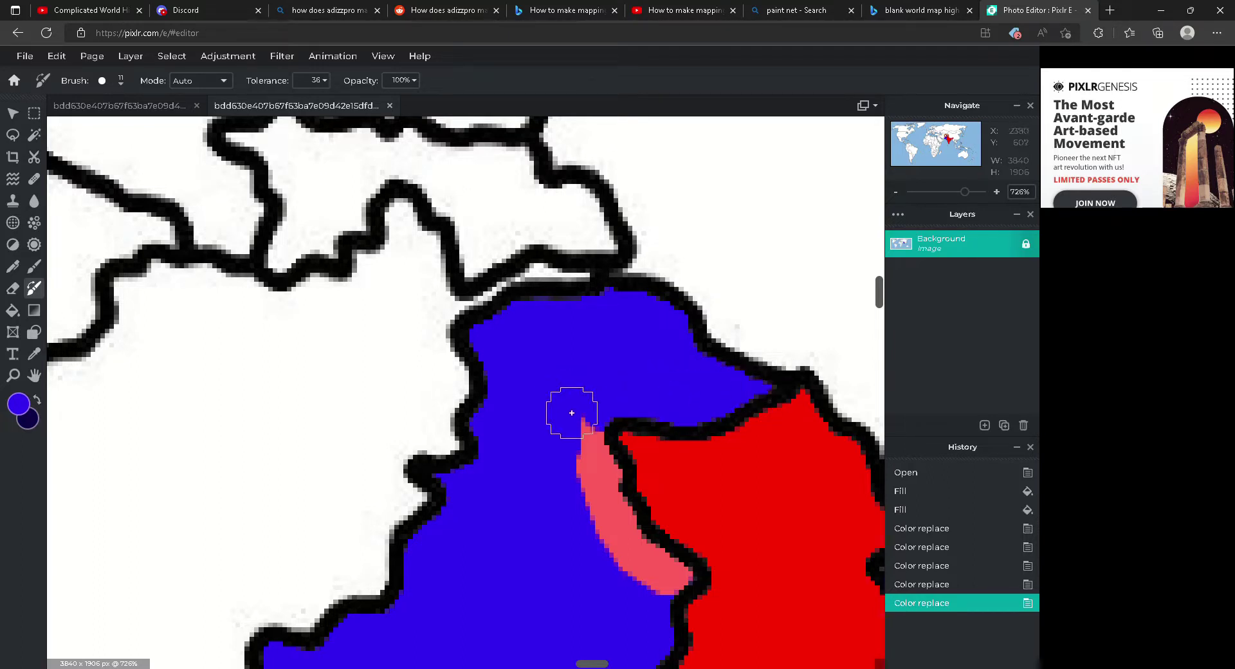
{"action": "mouse_move", "coordinate": [571, 412]}
{"action": "left_mouse_down"}
{"action": "mouse_move", "coordinate": [616, 529]}
{"action": "mouse_move", "coordinate": [649, 571]}
{"action": "mouse_move", "coordinate": [681, 582]}
{"action": "mouse_move", "coordinate": [718, 554]}
{"action": "left_mouse_up"}
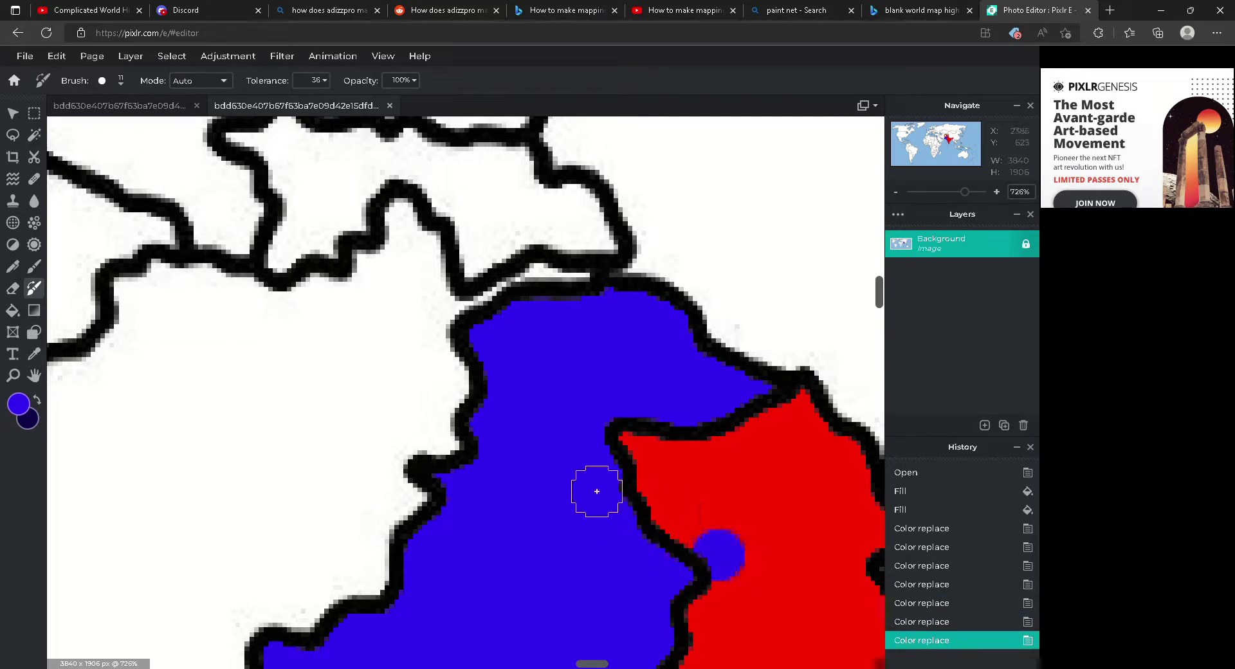
{"action": "key", "text": "ctrl+z"}
{"action": "scroll", "coordinate": [731, 564], "scroll_direction": "down", "scroll_amount": 6}
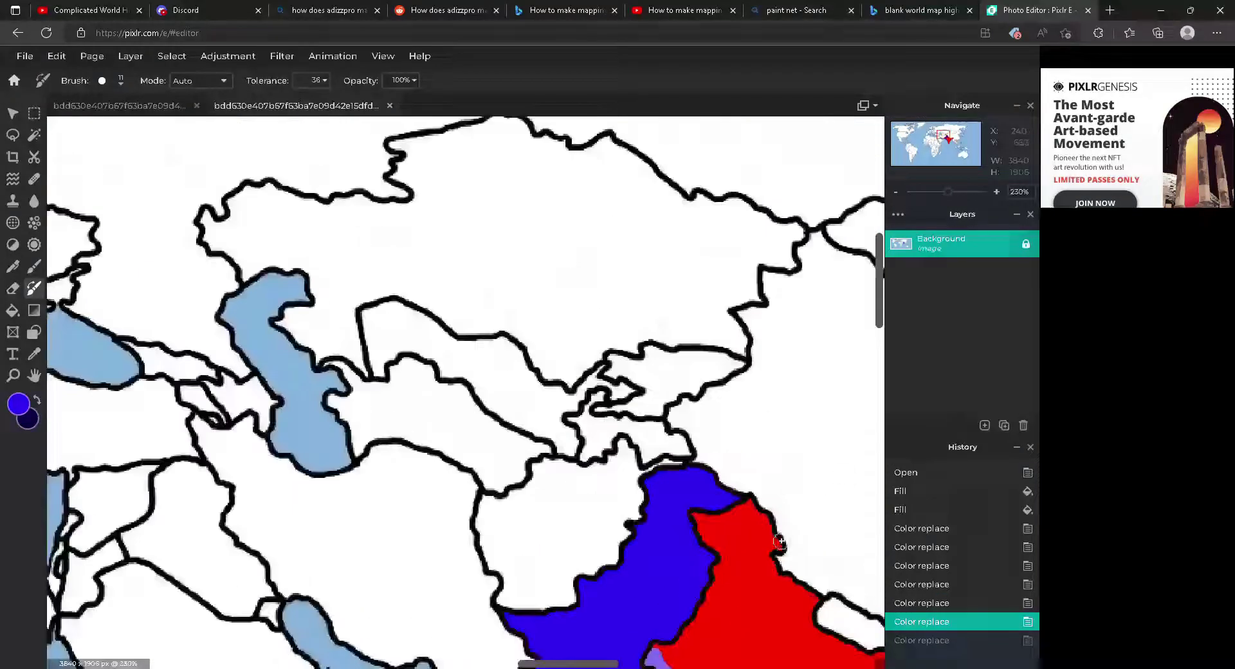
Zoom in and set the painting colour to red #FF0000
{"action": "mouse_move", "coordinate": [878, 267]}
{"action": "left_mouse_down"}
{"action": "mouse_move", "coordinate": [887, 335]}
{"action": "mouse_move", "coordinate": [903, 319]}
{"action": "left_mouse_up"}
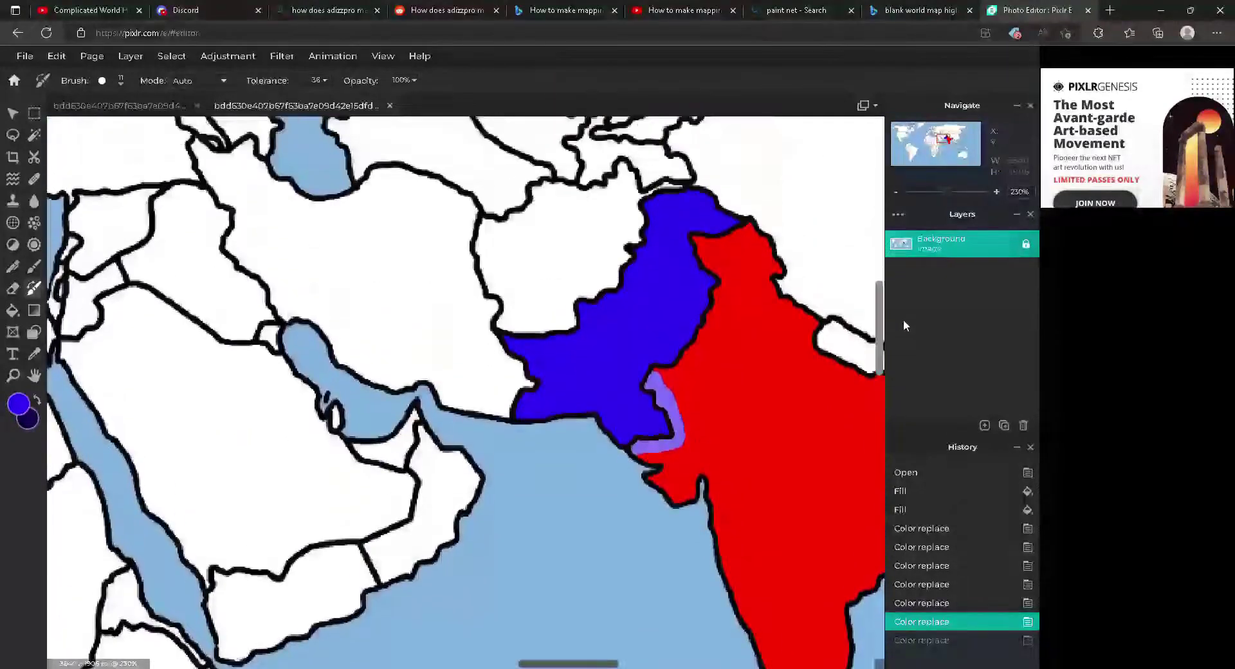
{"action": "scroll", "coordinate": [828, 434], "scroll_direction": "up", "scroll_amount": 1}
{"action": "scroll", "coordinate": [828, 433], "scroll_direction": "up", "scroll_amount": 3}
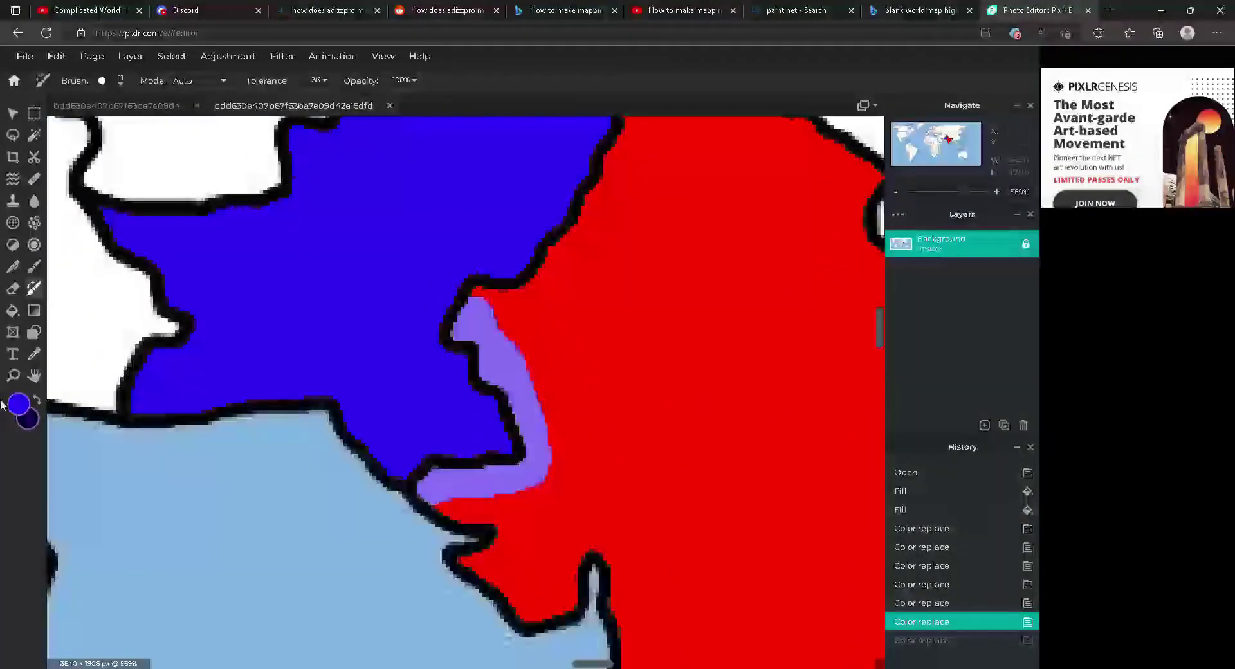
{"action": "left_click", "coordinate": [18, 404]}
{"action": "left_click", "coordinate": [534, 464]}
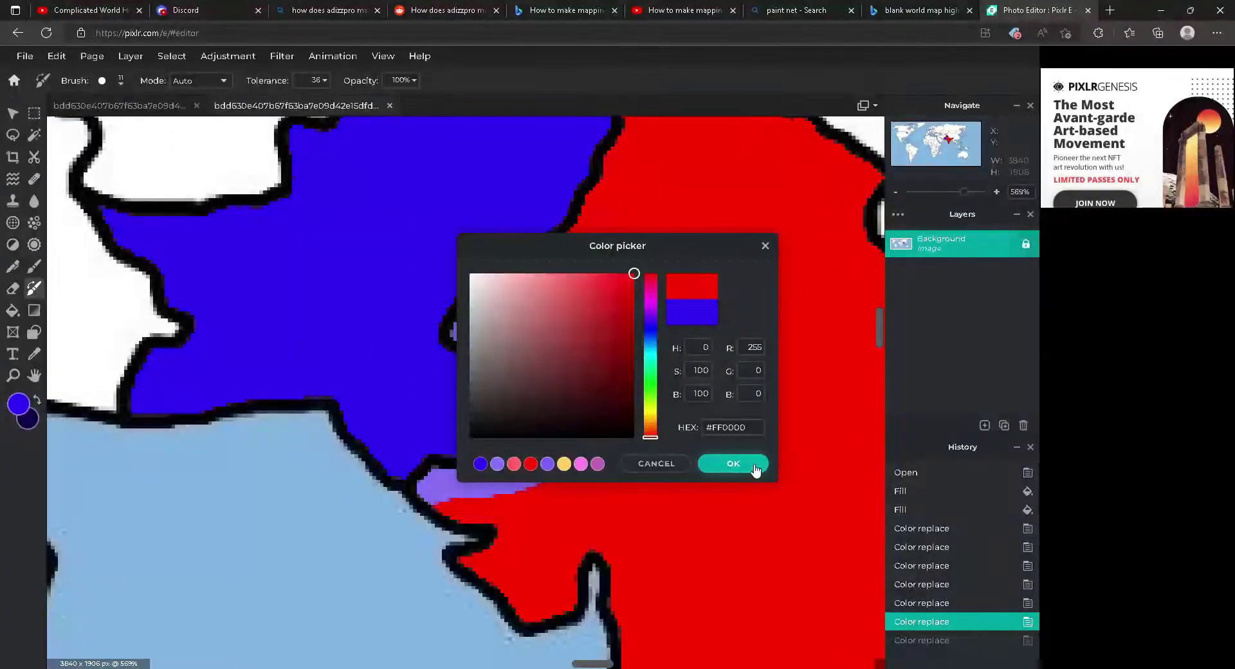
{"action": "left_click", "coordinate": [733, 464]}
Repaint the lower purple strip red, undoing stray strokes near the border
{"action": "mouse_move", "coordinate": [430, 477]}
{"action": "left_mouse_down"}
{"action": "mouse_move", "coordinate": [485, 477]}
{"action": "mouse_move", "coordinate": [458, 489]}
{"action": "left_mouse_up"}
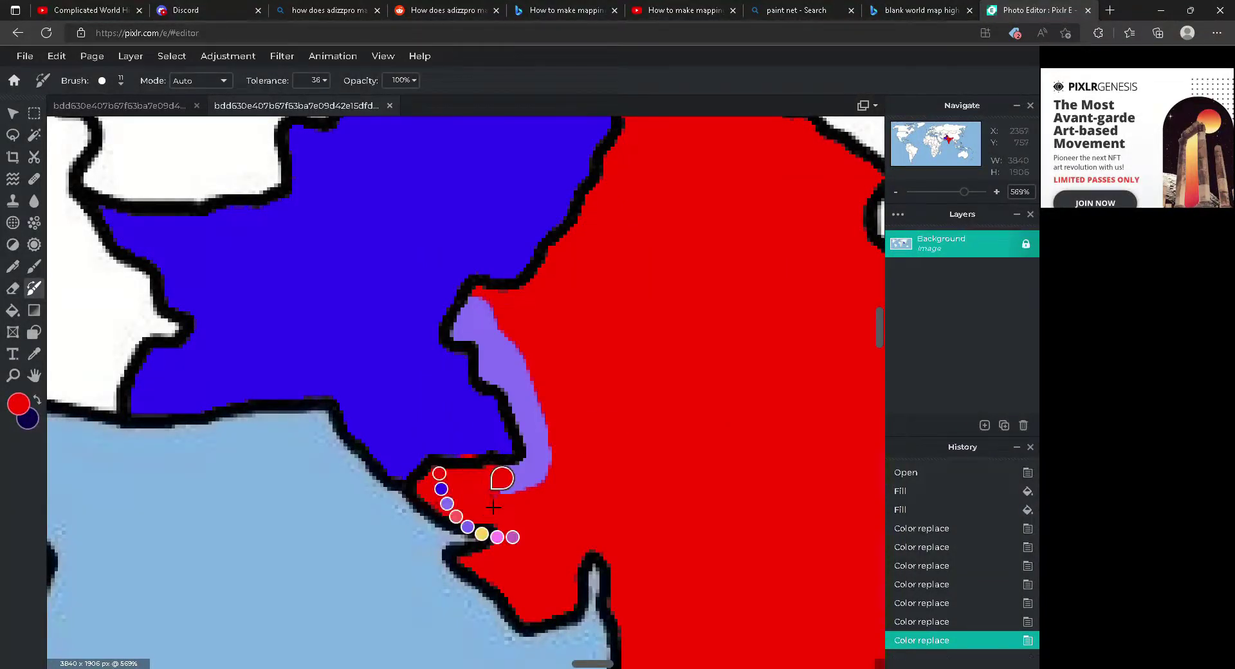
{"action": "key", "text": "ctrl+z"}
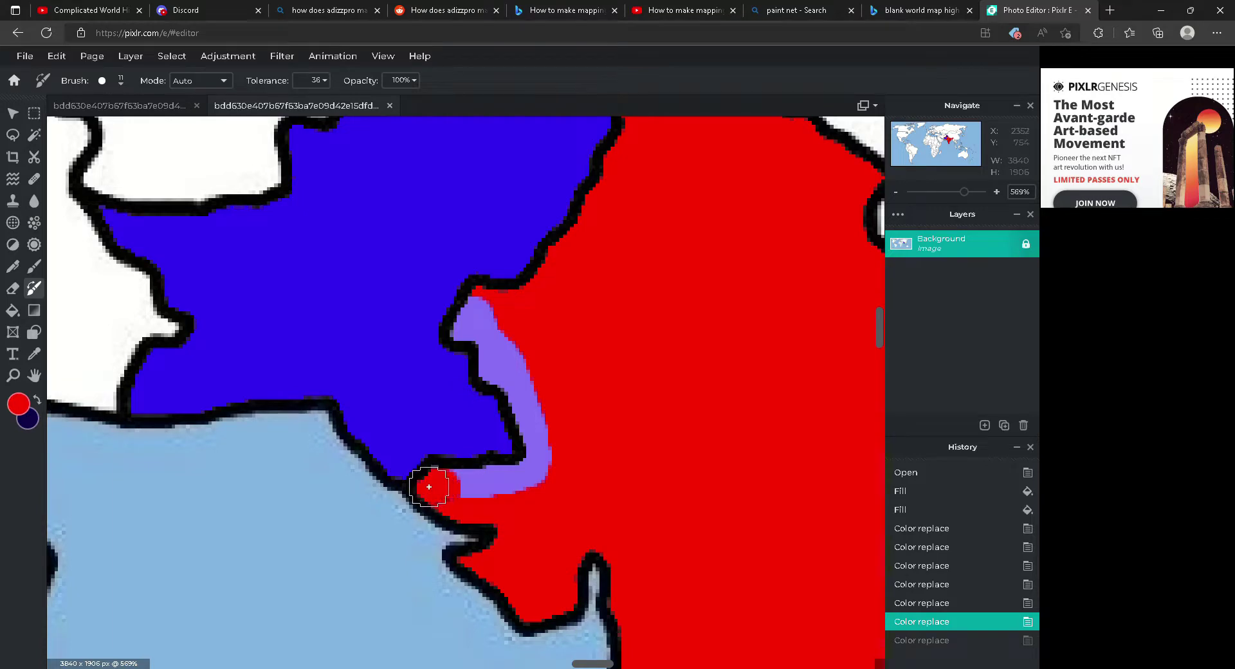
{"action": "scroll", "coordinate": [443, 492], "scroll_direction": "up", "scroll_amount": 3}
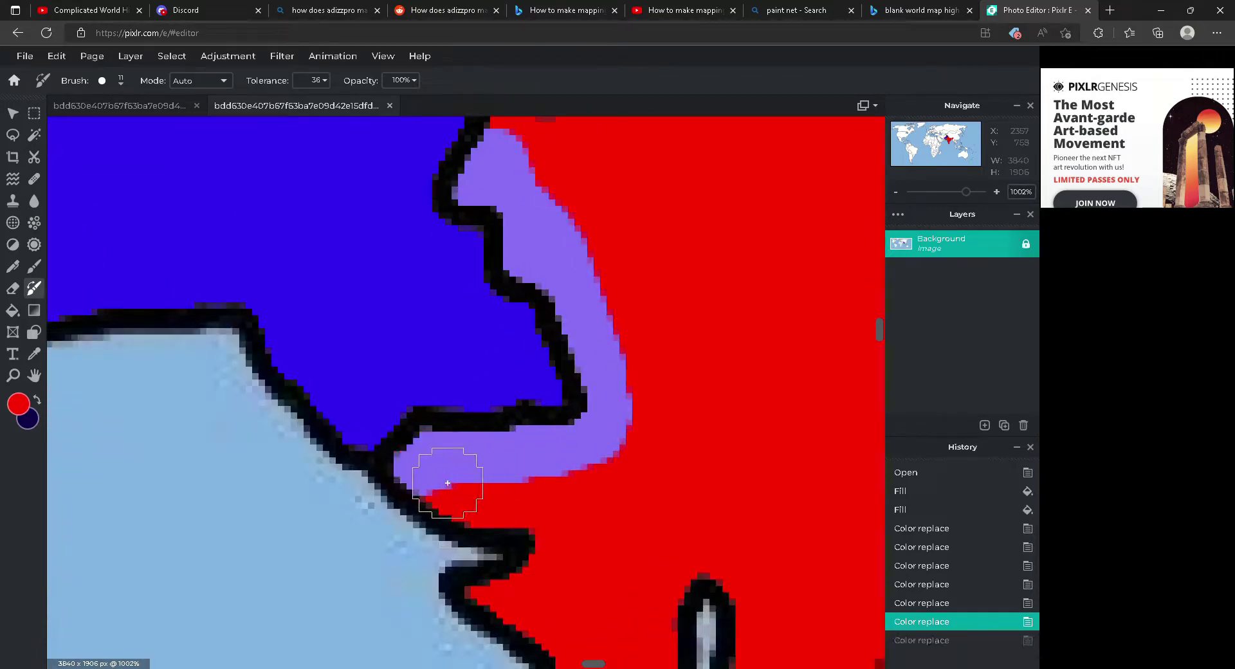
{"action": "mouse_move", "coordinate": [448, 482]}
{"action": "left_mouse_down"}
{"action": "mouse_move", "coordinate": [466, 464]}
{"action": "mouse_move", "coordinate": [474, 489]}
{"action": "mouse_move", "coordinate": [455, 493]}
{"action": "mouse_move", "coordinate": [481, 457]}
{"action": "mouse_move", "coordinate": [426, 450]}
{"action": "mouse_move", "coordinate": [417, 469]}
{"action": "mouse_move", "coordinate": [430, 481]}
{"action": "mouse_move", "coordinate": [641, 424]}
{"action": "mouse_move", "coordinate": [625, 371]}
{"action": "mouse_move", "coordinate": [602, 348]}
{"action": "mouse_move", "coordinate": [627, 456]}
{"action": "mouse_move", "coordinate": [643, 394]}
{"action": "mouse_move", "coordinate": [626, 462]}
{"action": "mouse_move", "coordinate": [635, 414]}
{"action": "left_mouse_up"}
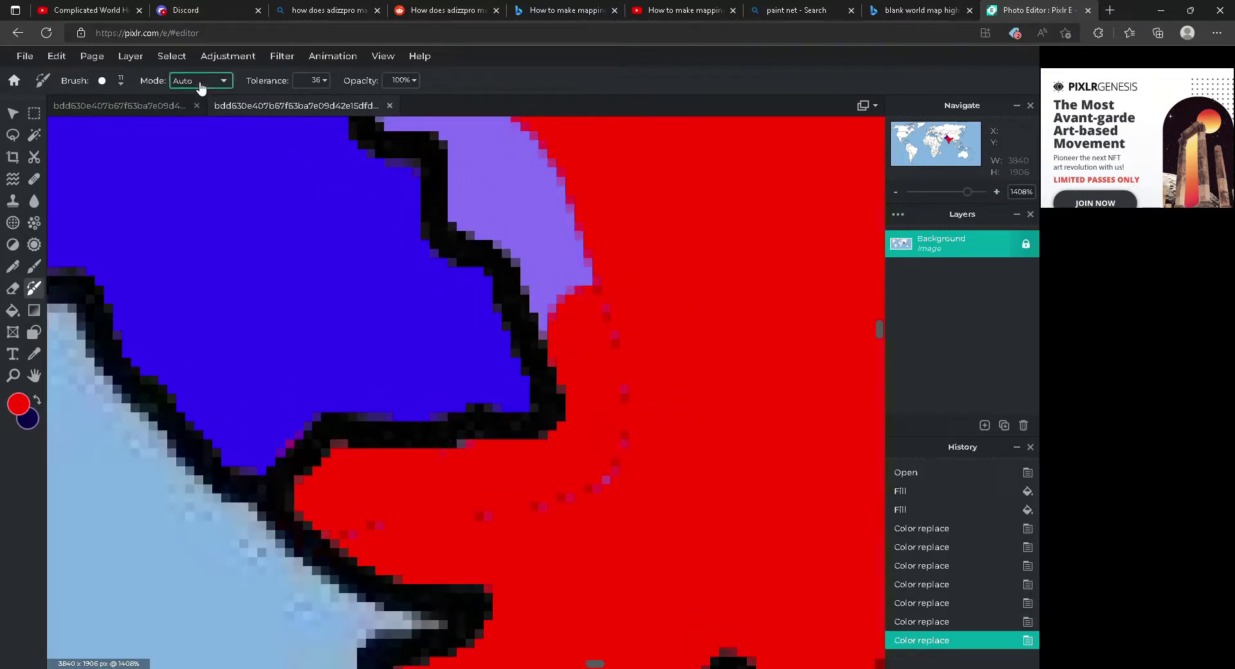
{"action": "key", "text": "ctrl+z"}
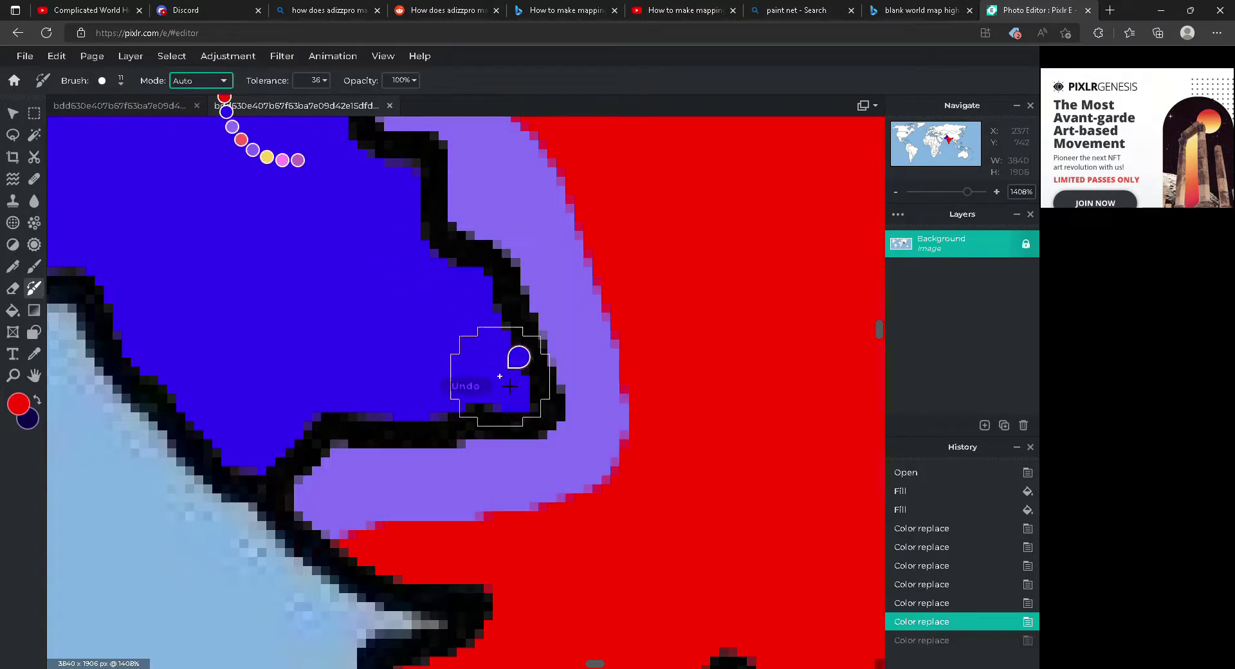
{"action": "mouse_move", "coordinate": [624, 392]}
{"action": "left_mouse_down"}
{"action": "mouse_move", "coordinate": [604, 483]}
{"action": "mouse_move", "coordinate": [643, 414]}
{"action": "mouse_move", "coordinate": [635, 370]}
{"action": "mouse_move", "coordinate": [621, 477]}
{"action": "mouse_move", "coordinate": [638, 481]}
{"action": "mouse_move", "coordinate": [621, 357]}
{"action": "mouse_move", "coordinate": [598, 476]}
{"action": "mouse_move", "coordinate": [579, 494]}
{"action": "mouse_move", "coordinate": [512, 466]}
{"action": "mouse_move", "coordinate": [418, 495]}
{"action": "mouse_move", "coordinate": [336, 491]}
{"action": "mouse_move", "coordinate": [337, 506]}
{"action": "mouse_move", "coordinate": [399, 499]}
{"action": "left_mouse_up"}
{"action": "mouse_move", "coordinate": [879, 335]}
{"action": "left_mouse_down"}
{"action": "mouse_move", "coordinate": [877, 308]}
{"action": "mouse_move", "coordinate": [877, 336]}
{"action": "mouse_move", "coordinate": [879, 321]}
{"action": "left_mouse_up"}
Repaint the upper purple strip red so it merges into India
{"action": "mouse_move", "coordinate": [474, 301]}
{"action": "left_mouse_down"}
{"action": "mouse_move", "coordinate": [408, 309]}
{"action": "mouse_move", "coordinate": [525, 460]}
{"action": "mouse_move", "coordinate": [491, 420]}
{"action": "mouse_move", "coordinate": [543, 441]}
{"action": "mouse_move", "coordinate": [579, 568]}
{"action": "mouse_move", "coordinate": [624, 521]}
{"action": "left_mouse_up"}
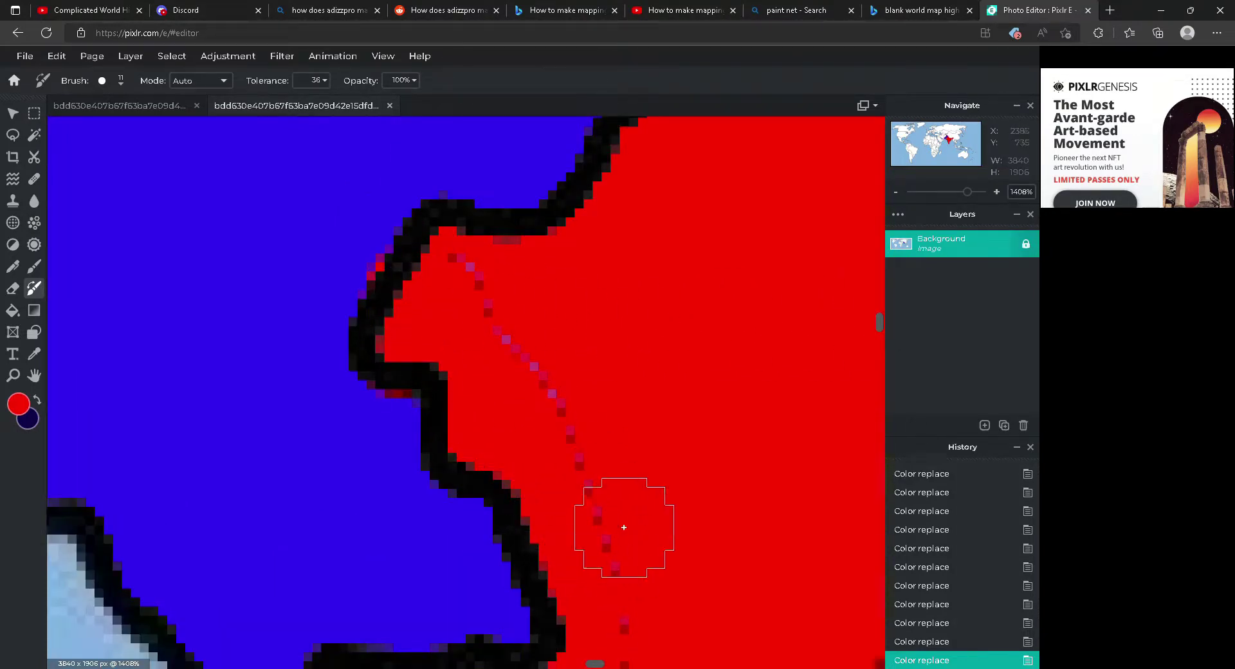
{"action": "scroll", "coordinate": [808, 592], "scroll_direction": "down", "scroll_amount": 5}
{"action": "left_click_drag", "start_coordinate": [879, 316], "coordinate": [878, 356]}
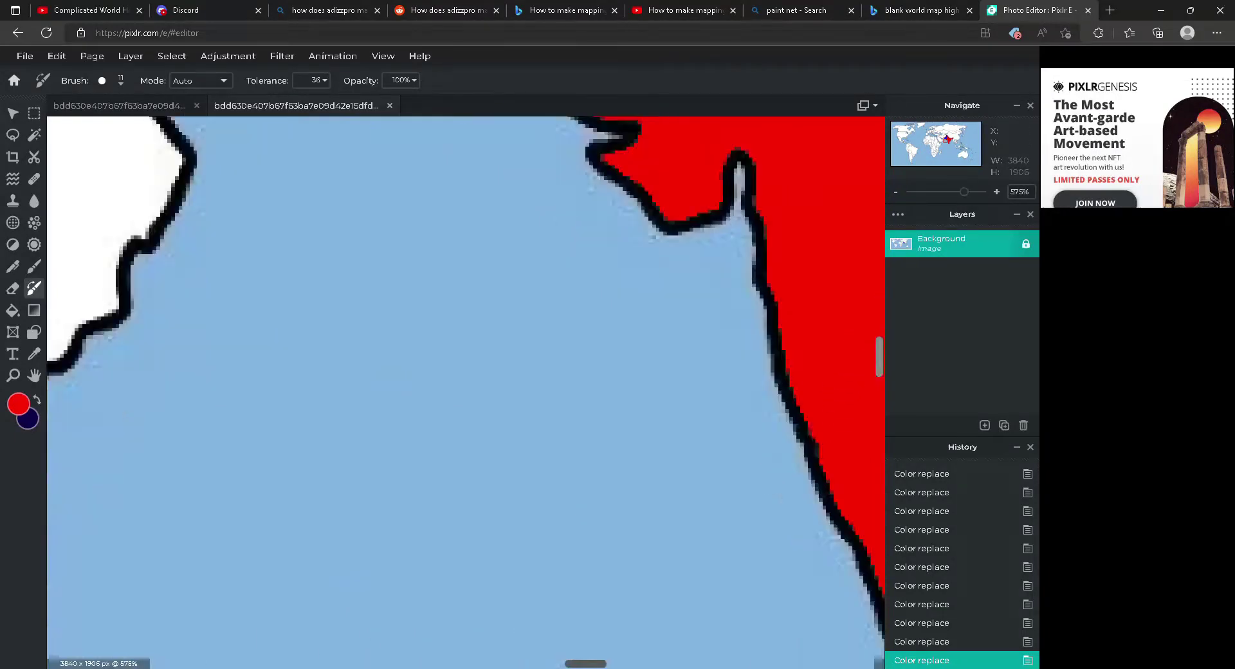
{"action": "left_click_drag", "start_coordinate": [594, 665], "coordinate": [632, 665]}
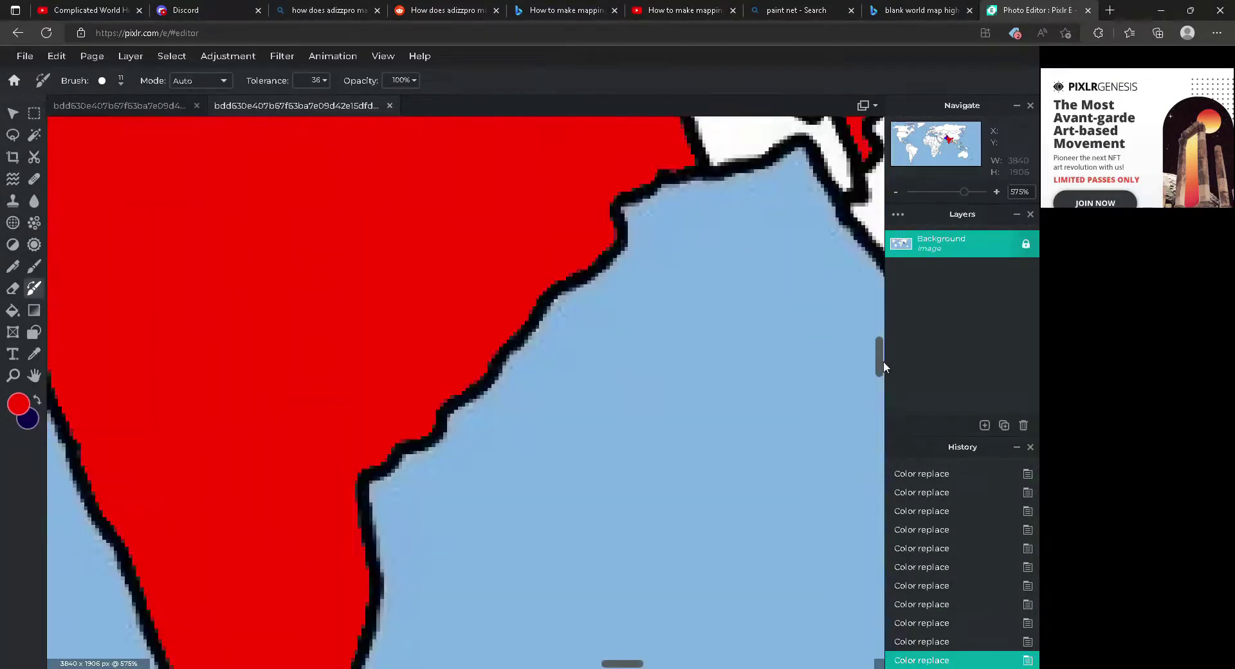
{"action": "left_click_drag", "start_coordinate": [882, 361], "coordinate": [876, 320]}
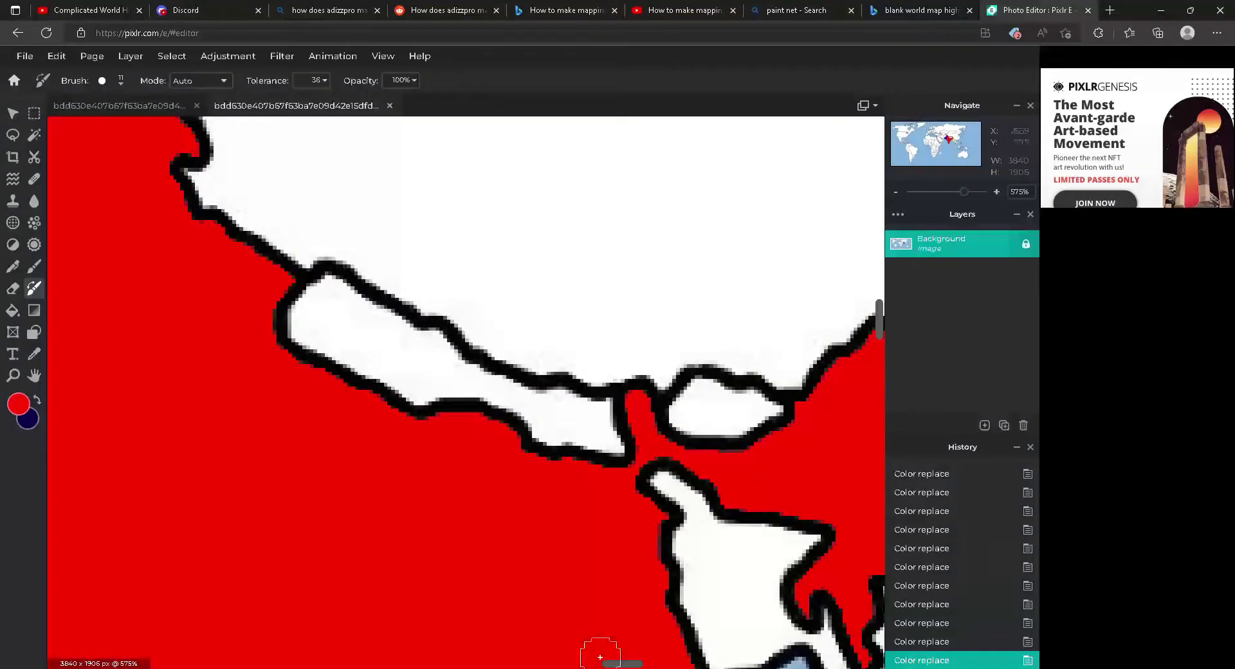
{"action": "left_click_drag", "start_coordinate": [622, 664], "coordinate": [598, 667]}
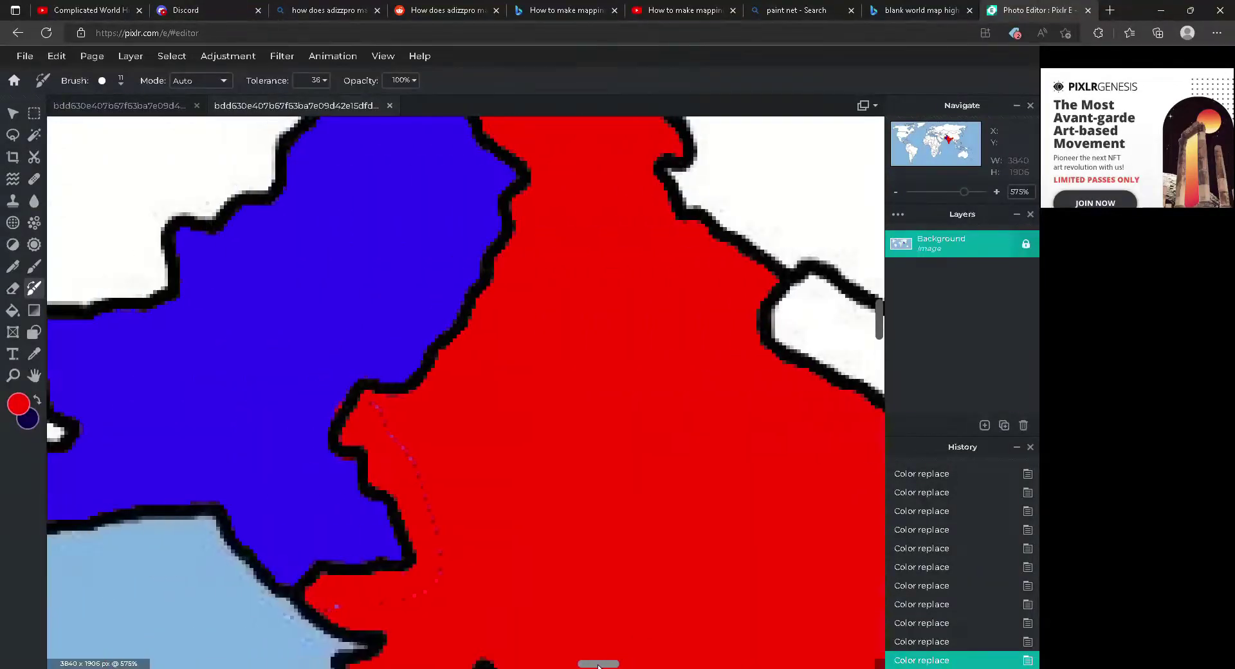
Select the Paint Bucket with blue #3300FF as the fill colour
{"action": "left_click", "coordinate": [12, 311]}
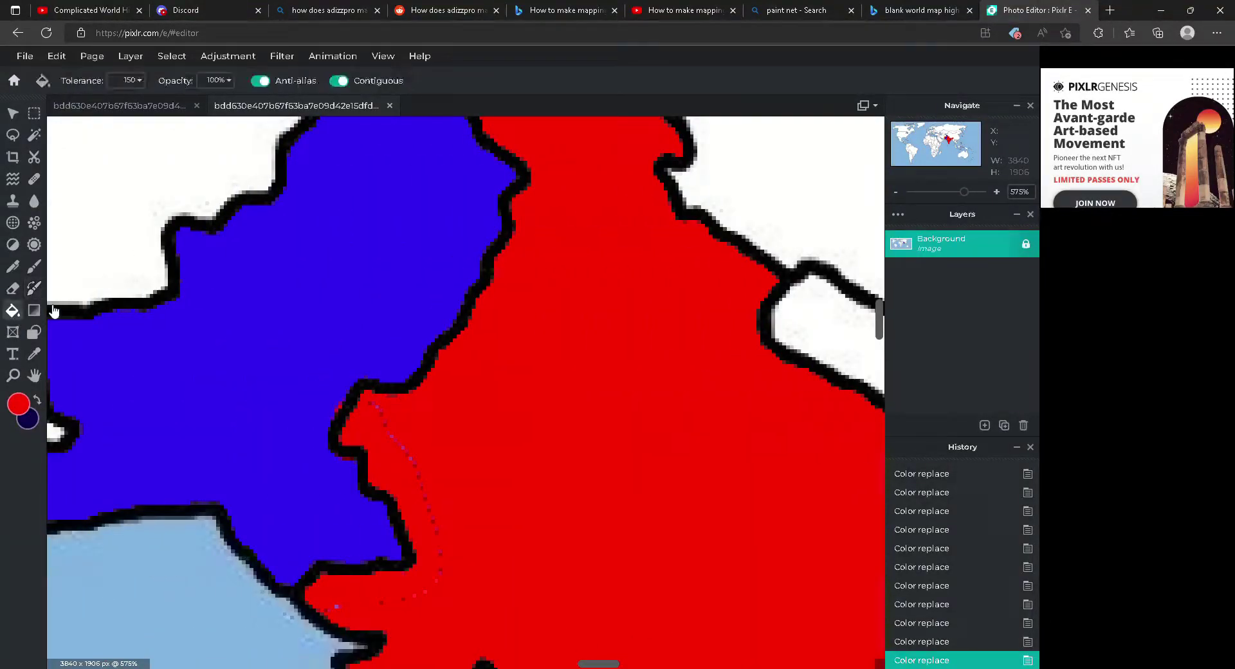
{"action": "scroll", "coordinate": [533, 483], "scroll_direction": "down", "scroll_amount": 4}
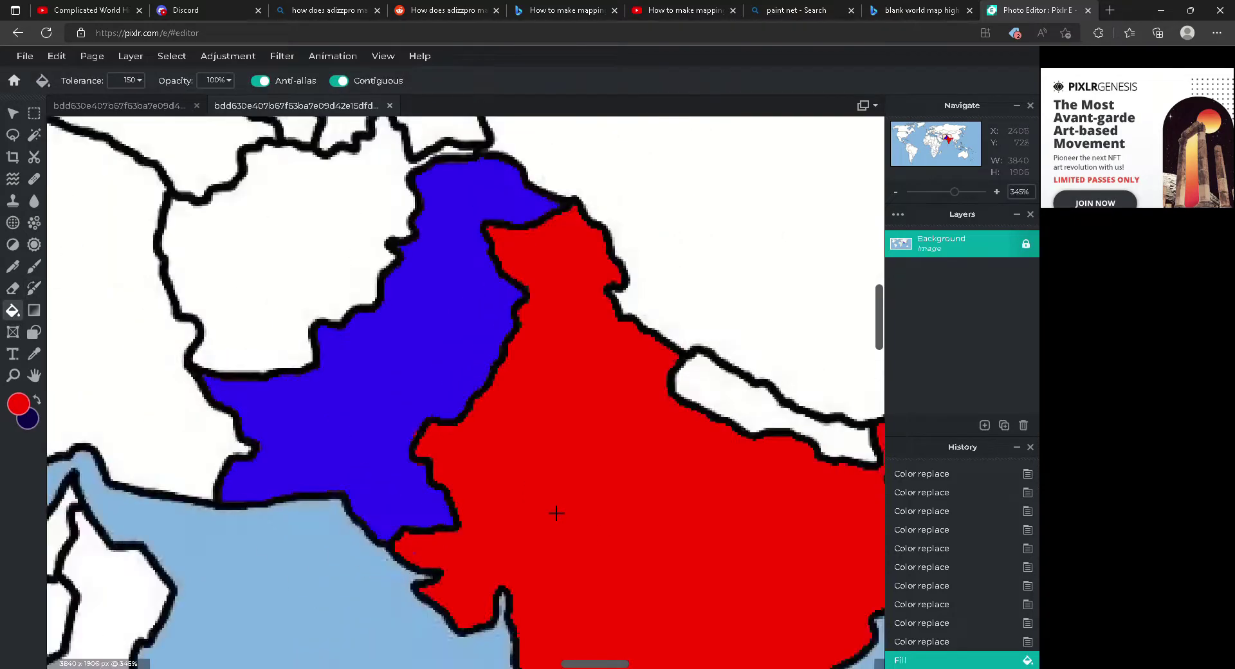
{"action": "scroll", "coordinate": [551, 496], "scroll_direction": "up", "scroll_amount": 3}
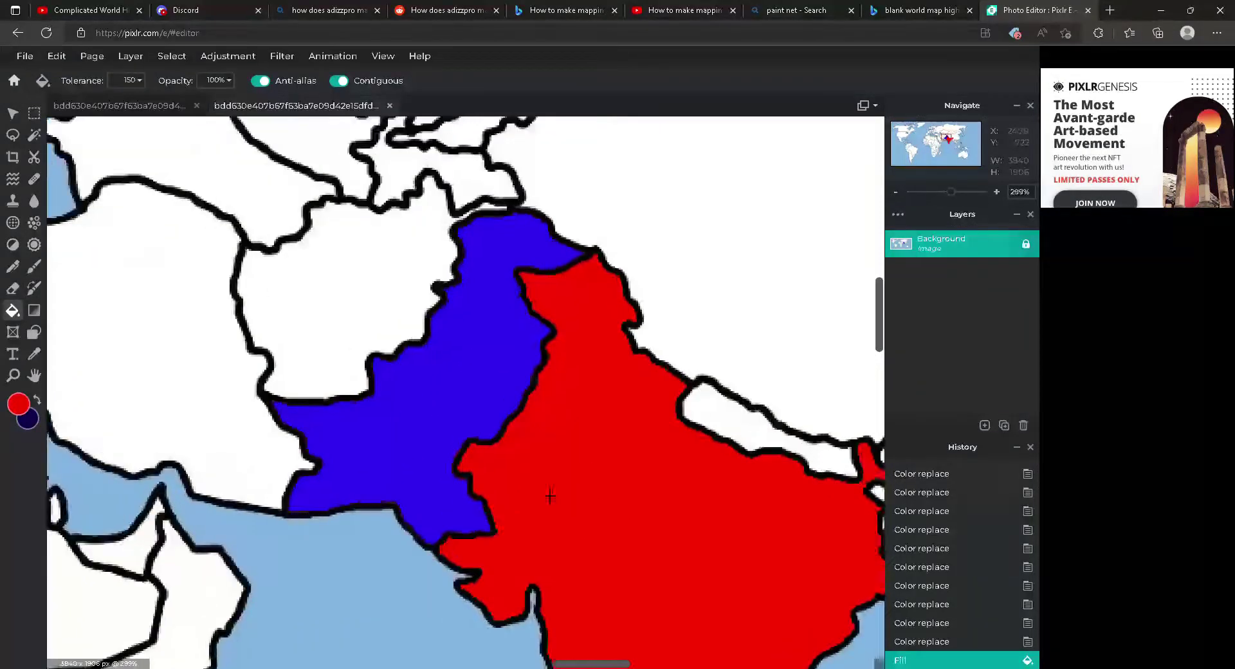
{"action": "left_click", "coordinate": [18, 412]}
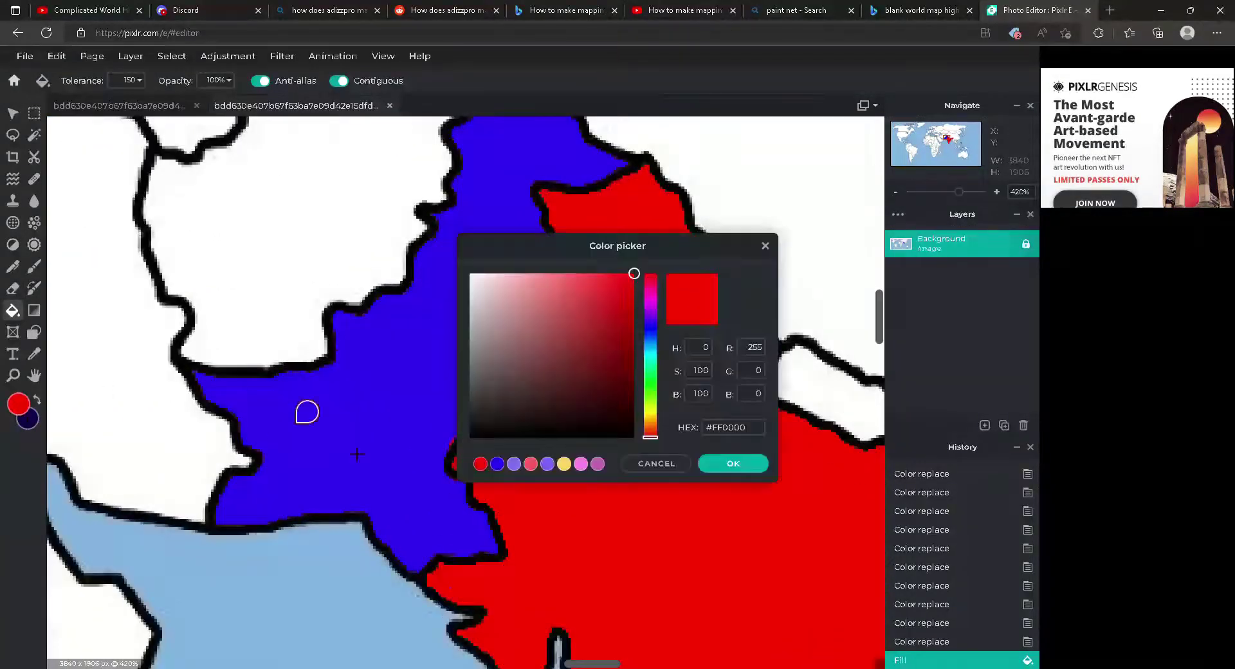
{"action": "left_click", "coordinate": [497, 463]}
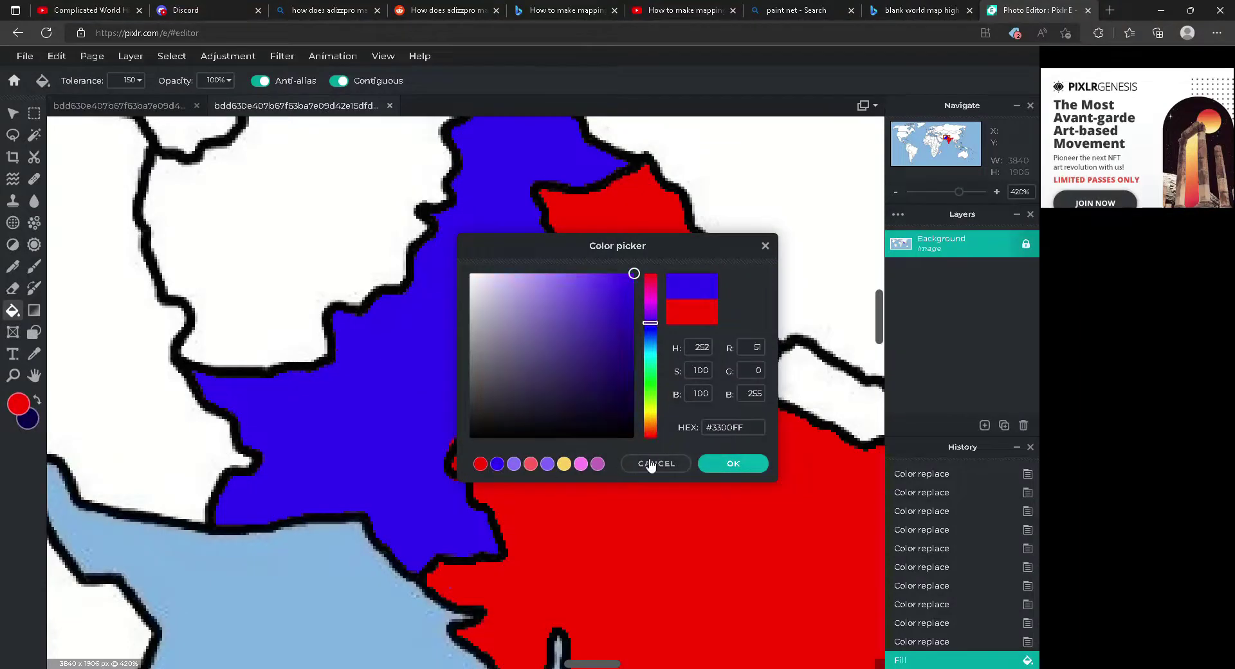
{"action": "left_click", "coordinate": [723, 463]}
{"action": "scroll", "coordinate": [418, 417], "scroll_direction": "up", "scroll_amount": 1}
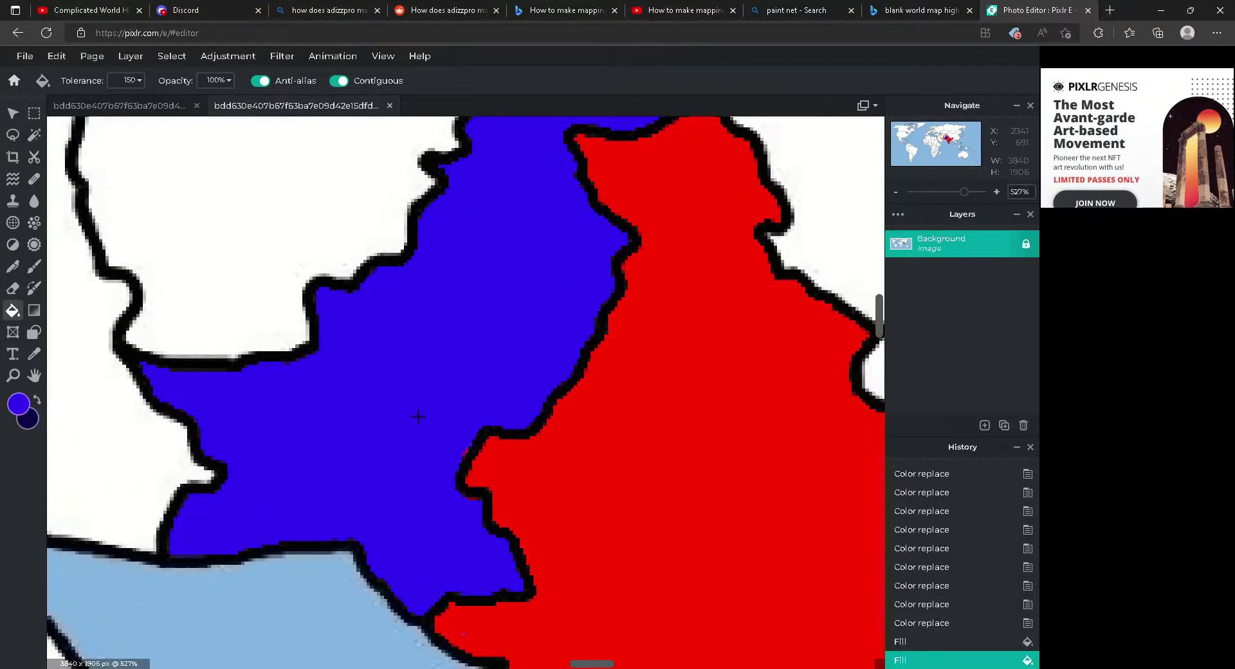
Undo the extra fill and brush the red fringe pixels at the border blue
{"action": "key", "text": "ctrl+z"}
{"action": "scroll", "coordinate": [360, 424], "scroll_direction": "up", "scroll_amount": 3}
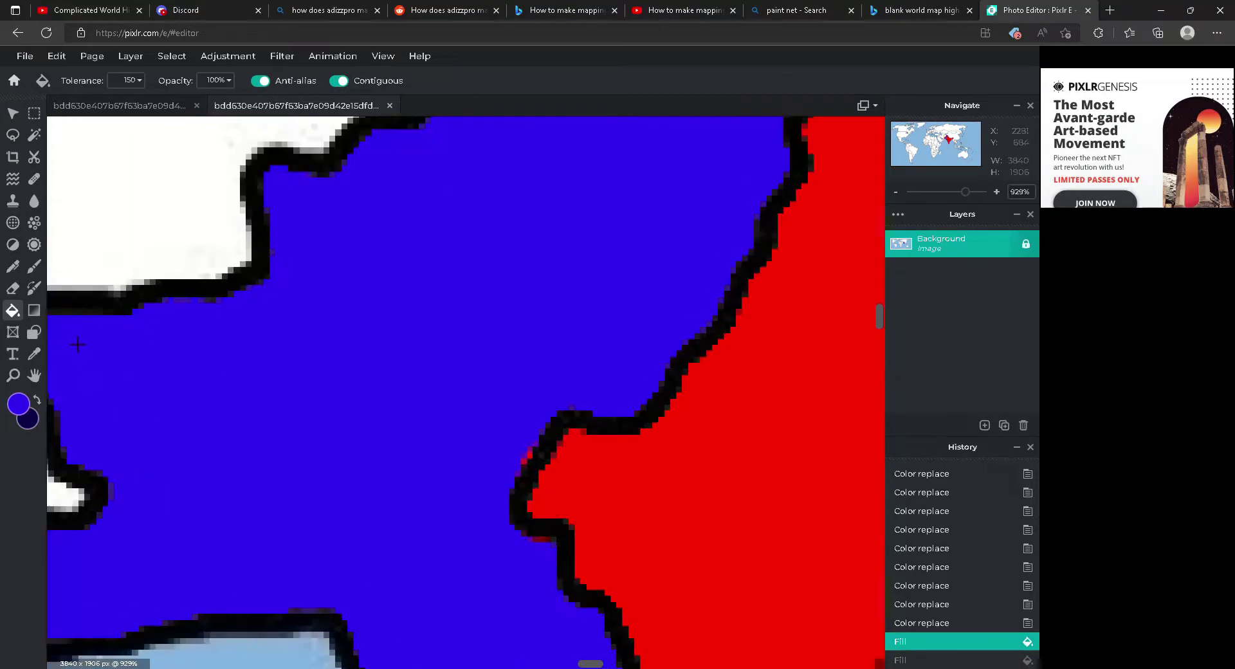
{"action": "left_click", "coordinate": [43, 271]}
{"action": "scroll", "coordinate": [505, 437], "scroll_direction": "up", "scroll_amount": 2}
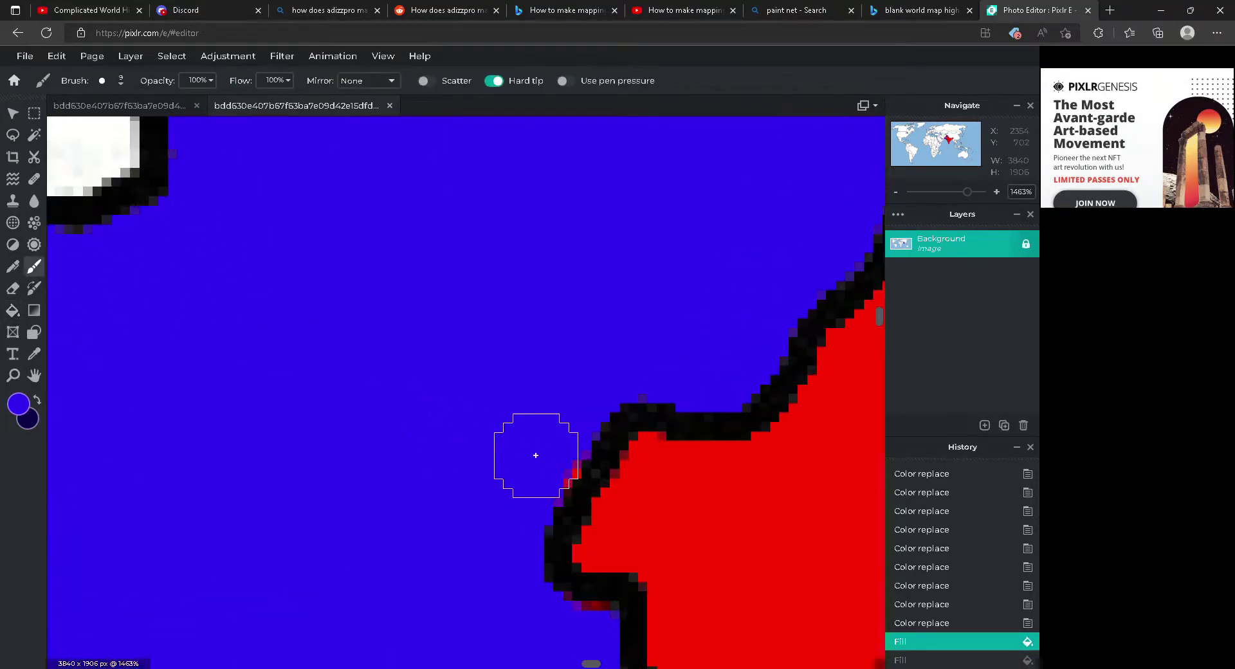
{"action": "left_click_drag", "start_coordinate": [545, 445], "coordinate": [536, 453]}
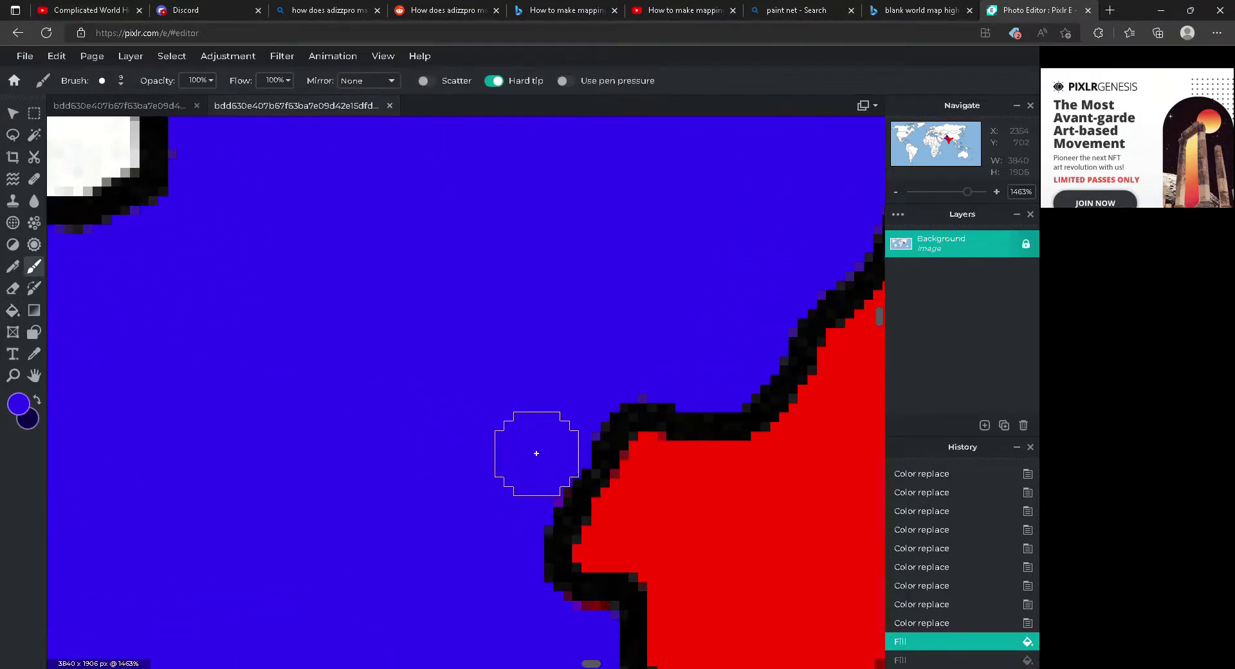
{"action": "scroll", "coordinate": [530, 470], "scroll_direction": "down", "scroll_amount": 12}
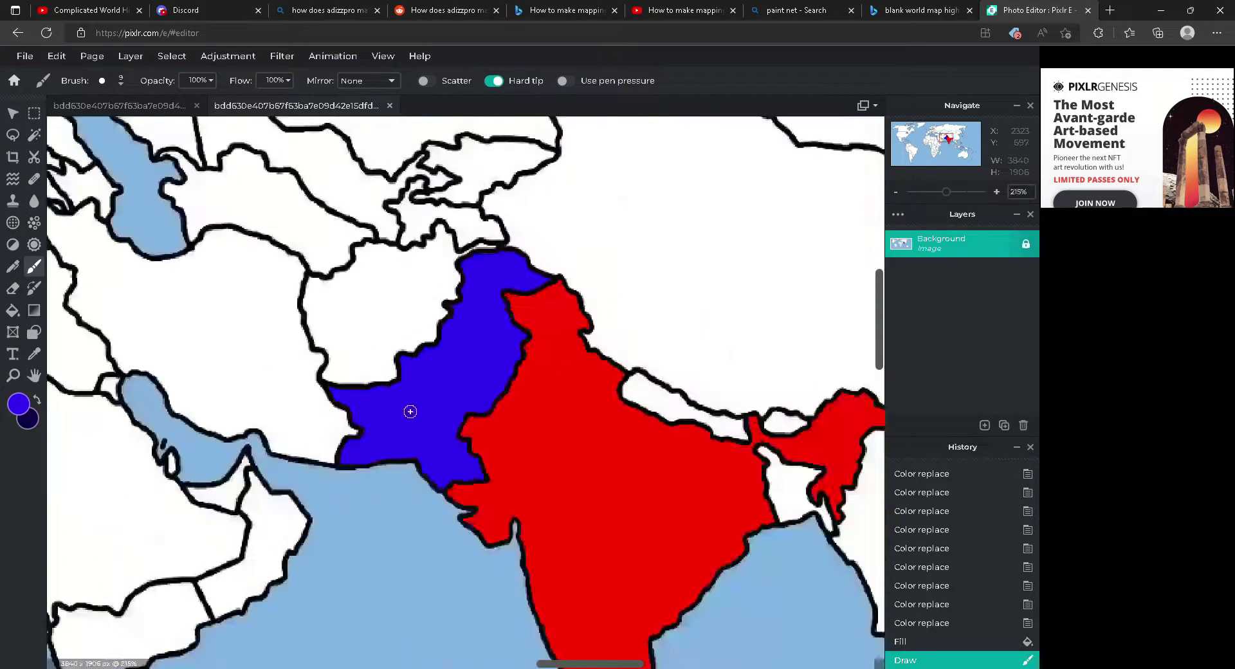